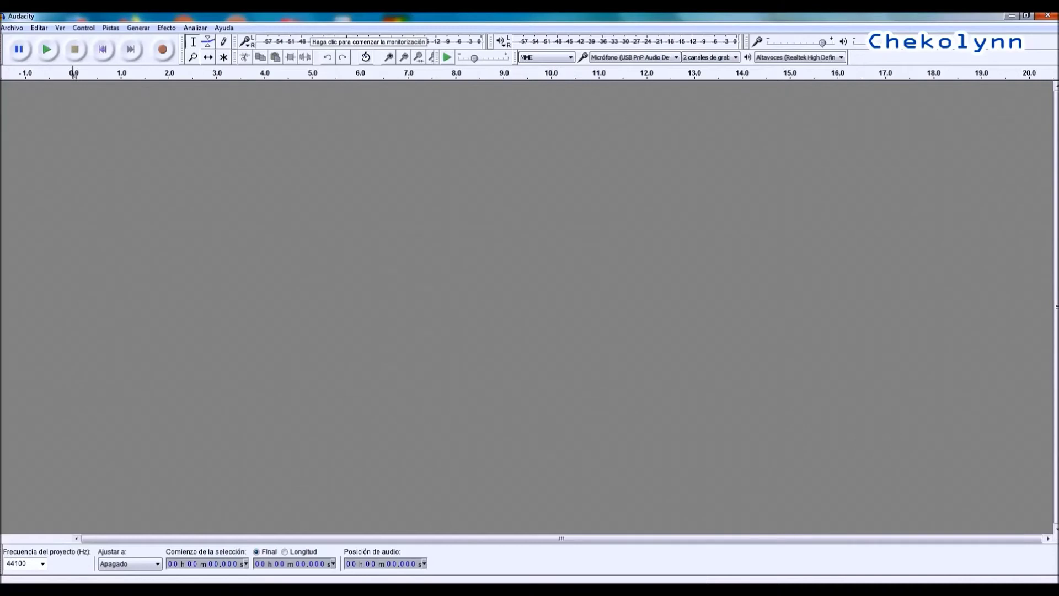
Step: Open the audio file tekno.mp3 from the Mi música folder
key("alt+a")
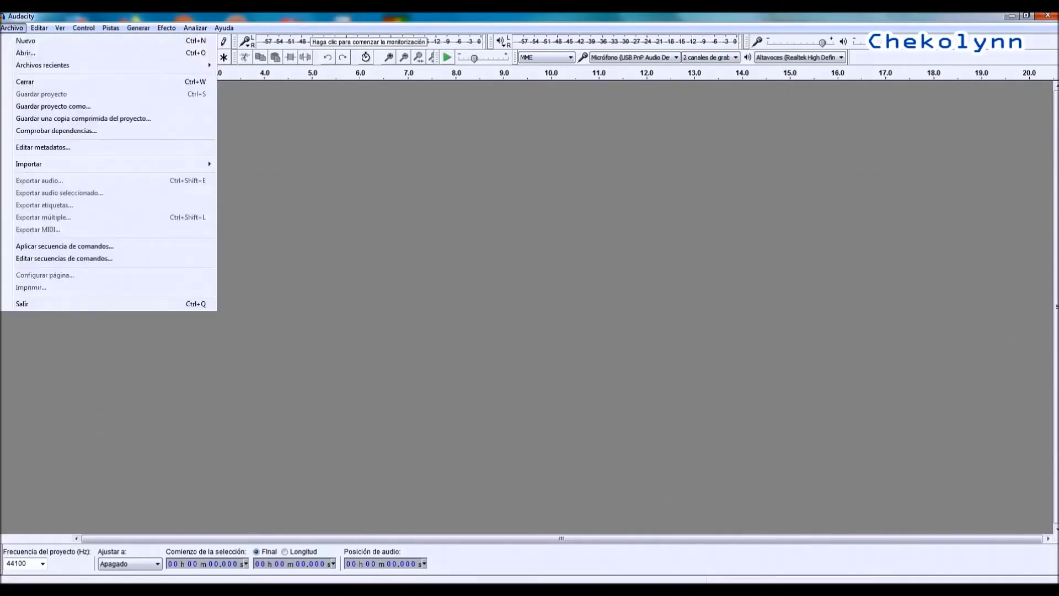
key("Down")
key("Return")
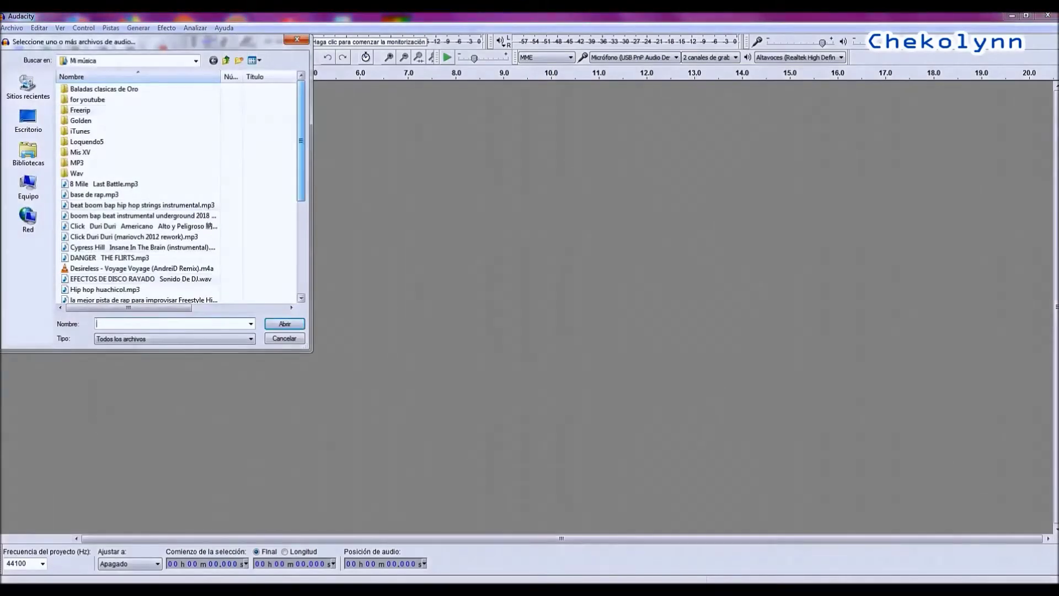
scroll(138, 268, "down", 5)
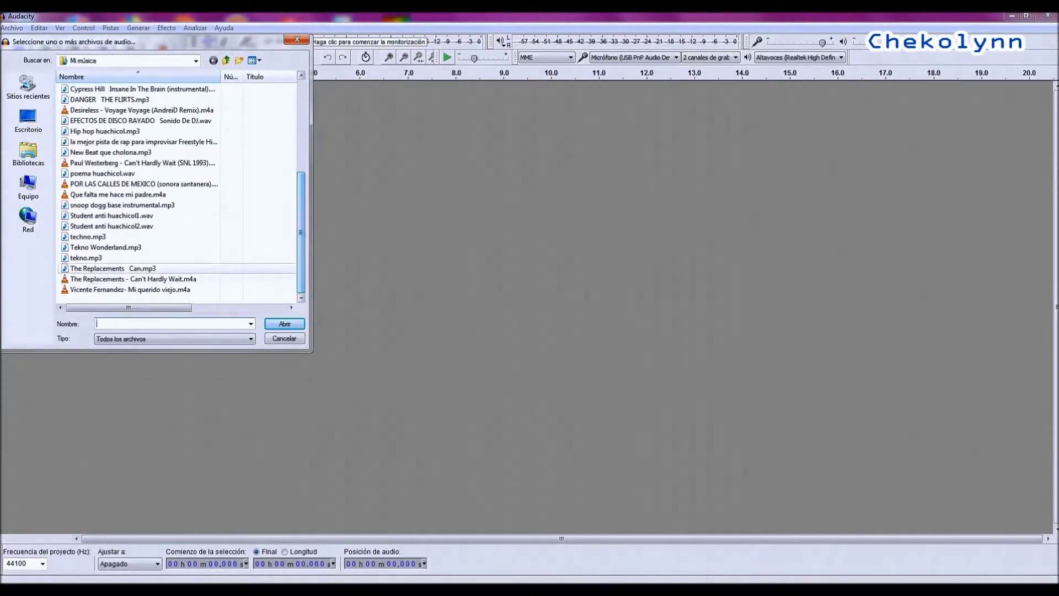
double_click(97, 257)
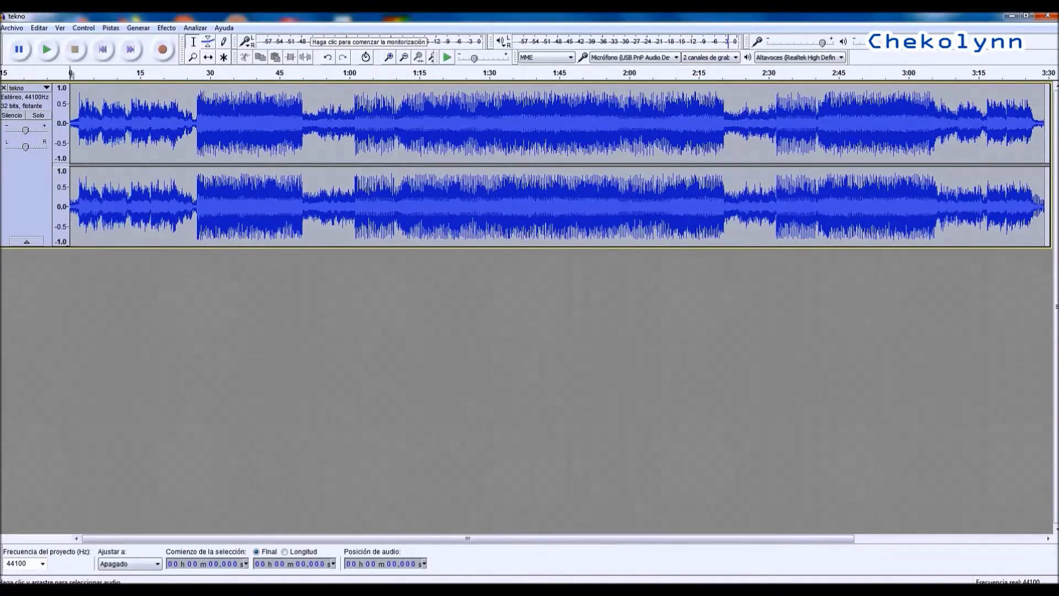
Step: Amplify the whole track by 3 dB with clipping allowed
left_click(167, 27)
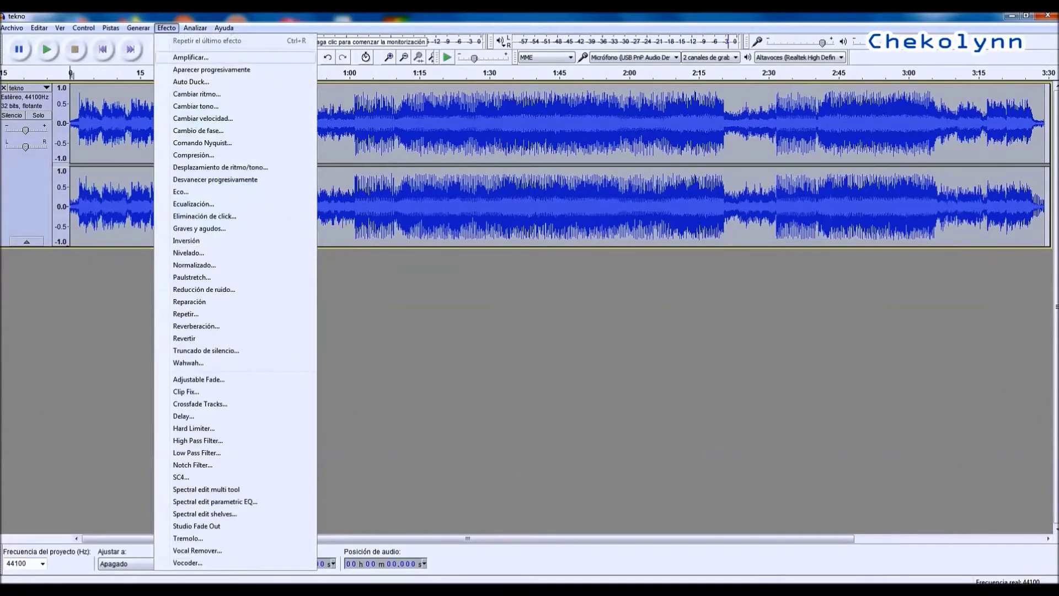
key("Return")
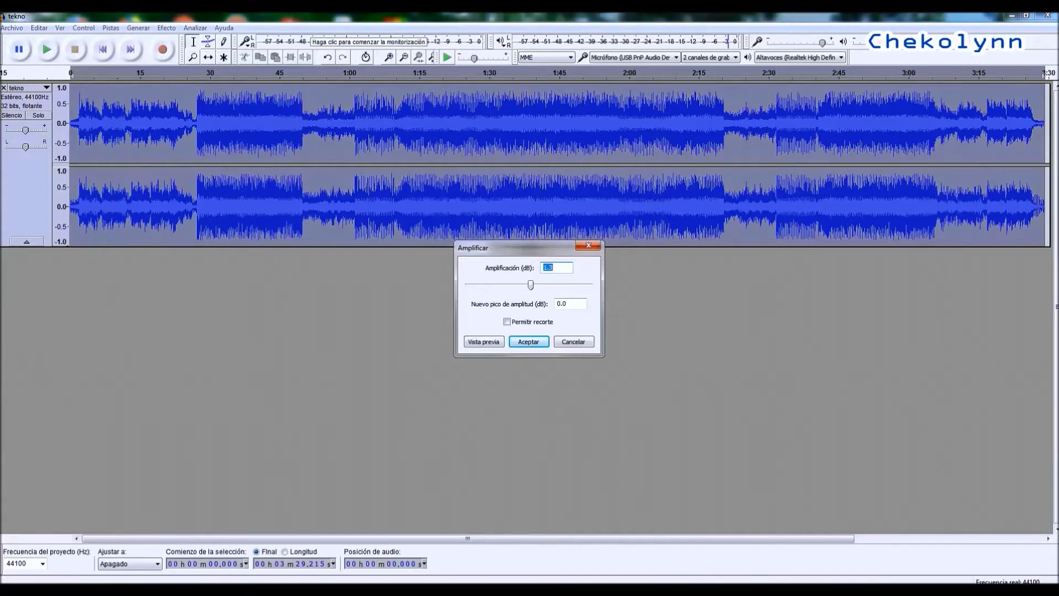
type("3")
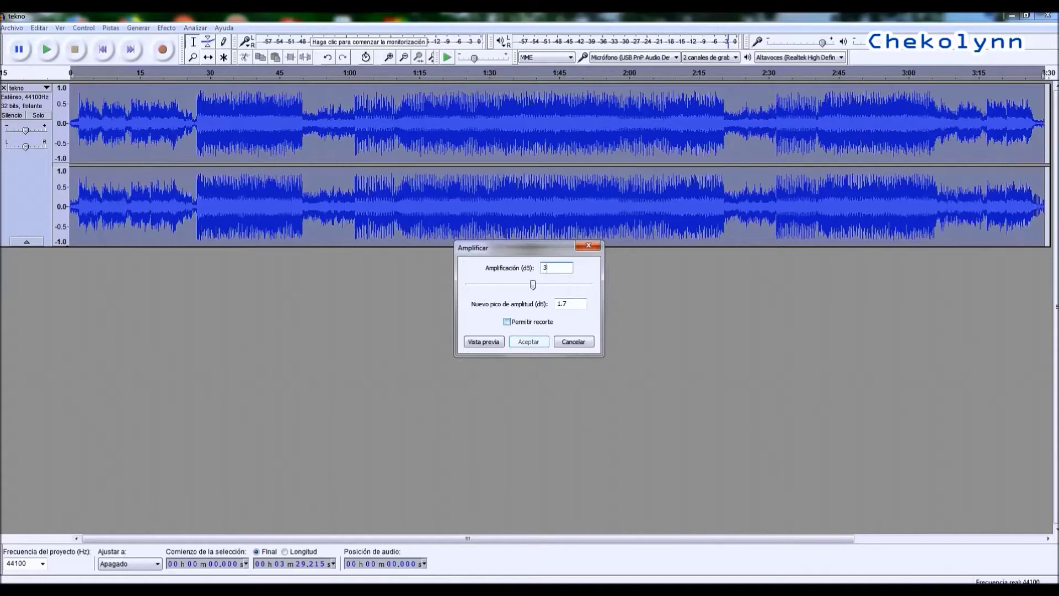
left_click(507, 322)
left_click(529, 341)
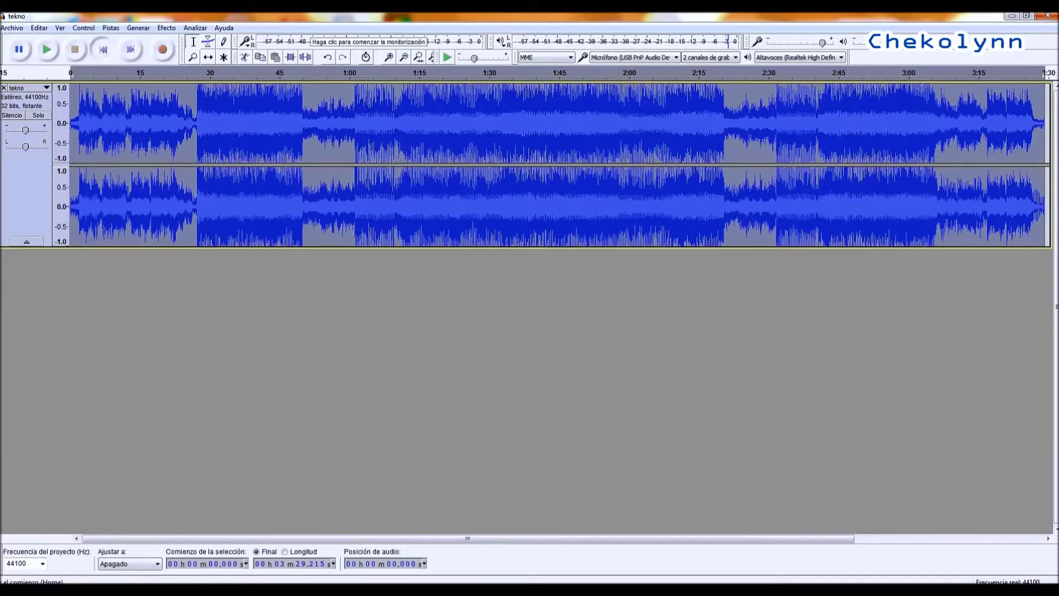
Step: Play the amplified track from its beginning and stop playback
left_click(103, 49)
left_click(47, 49)
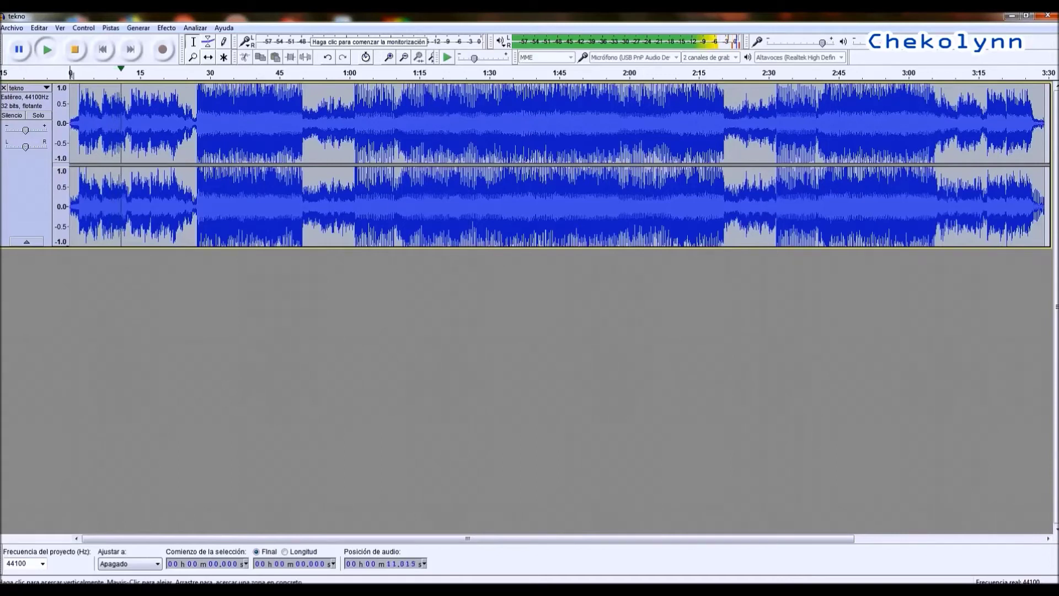
key("space")
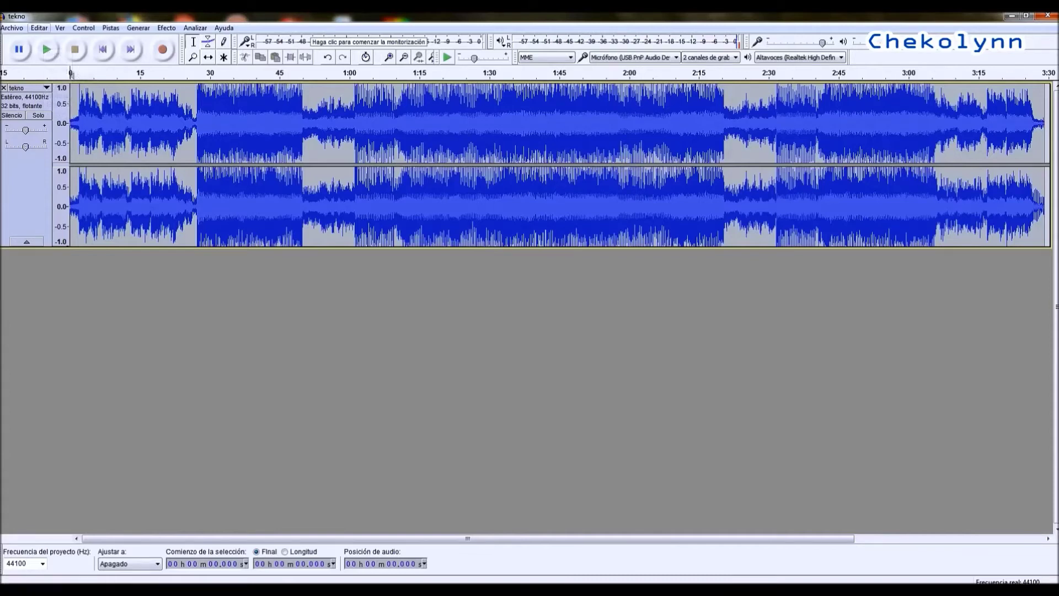
Step: Undo the 3 dB amplification and return the cursor to the start of the track
left_click(39, 27)
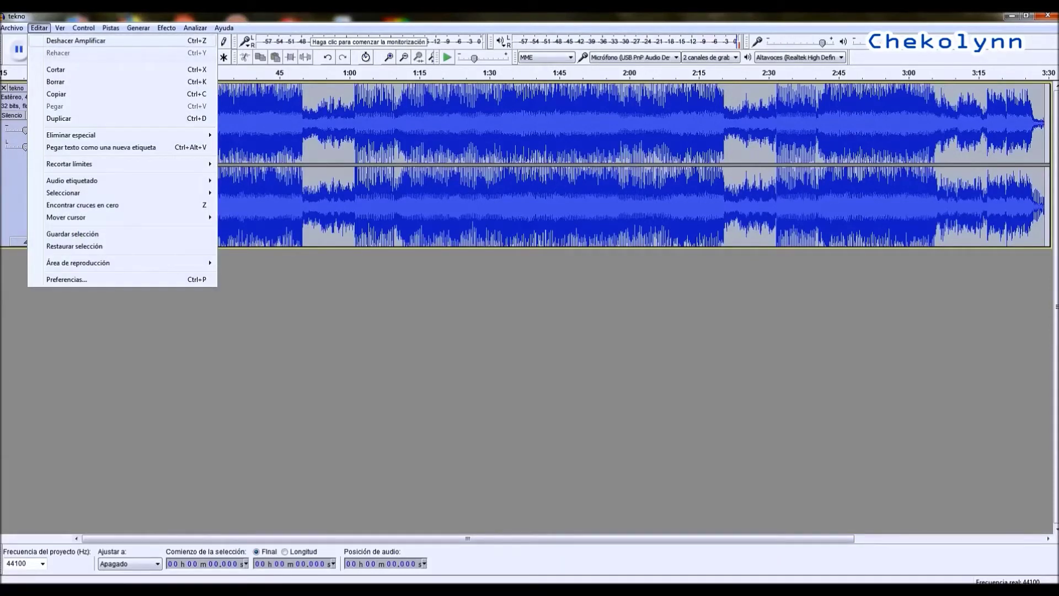
left_click(76, 40)
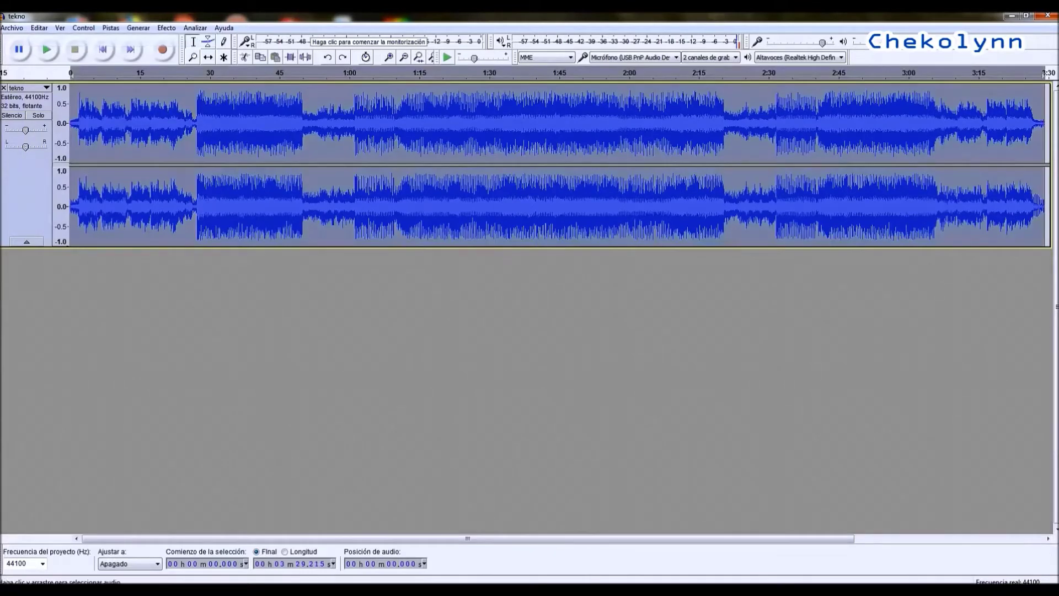
left_click(102, 49)
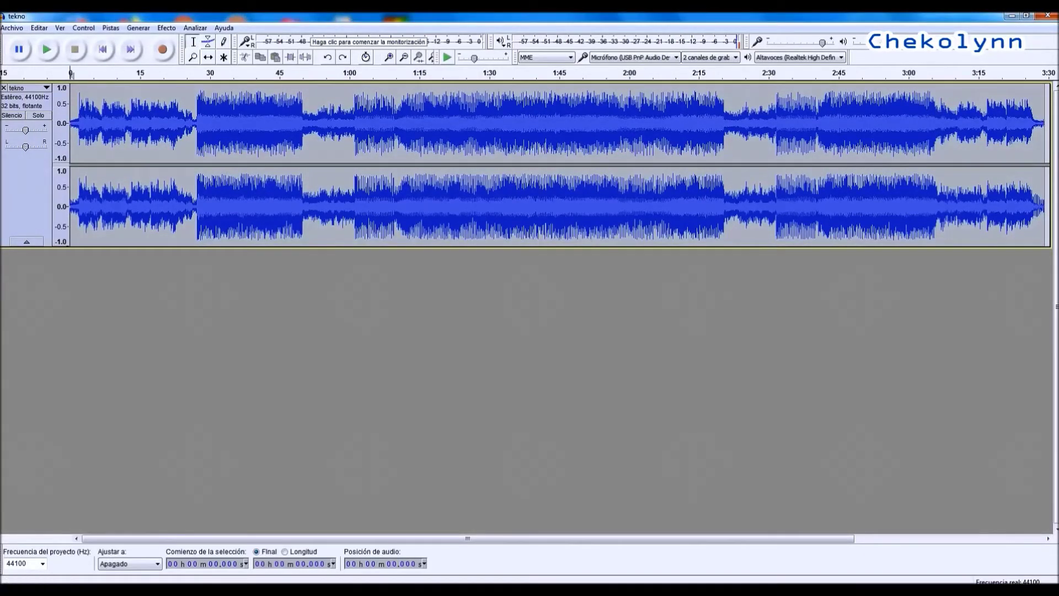
Step: Lower the whole track's volume with Amplify set to -3.2 dB and clipping allowed
left_click(166, 28)
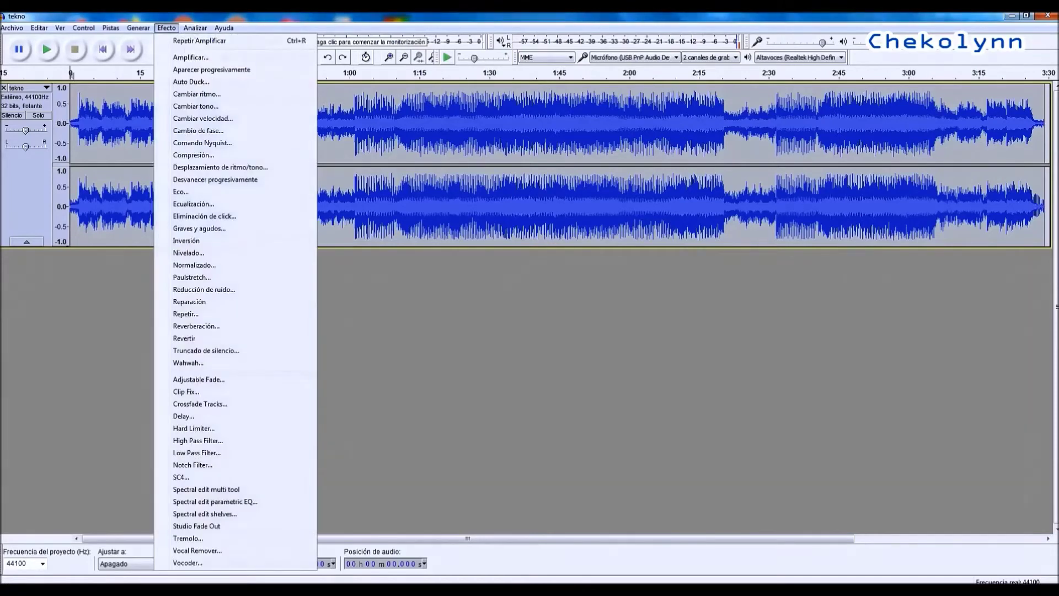
left_click(191, 56)
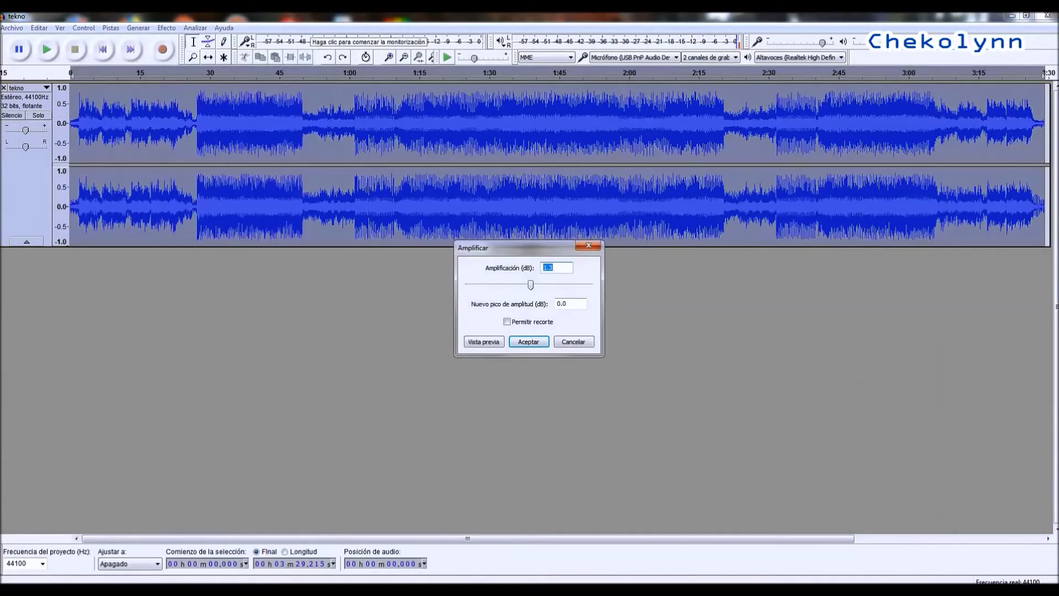
left_click_drag(530, 285, 525, 284)
left_click(507, 322)
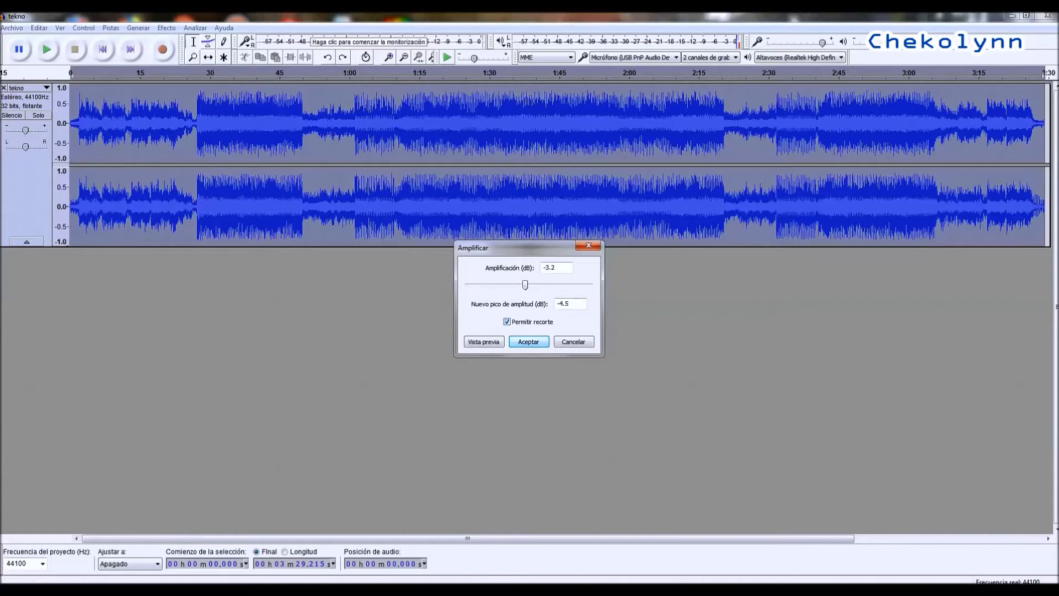
left_click(528, 342)
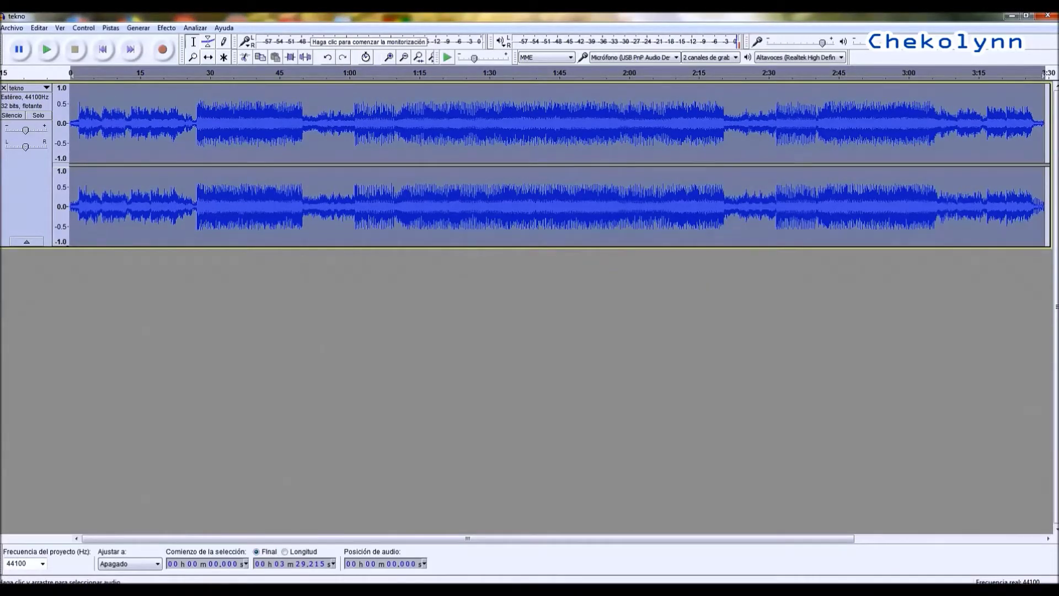
Step: Listen to the quieter track briefly from its beginning and undo the -3.2 dB amplification
key("Home")
key("space")
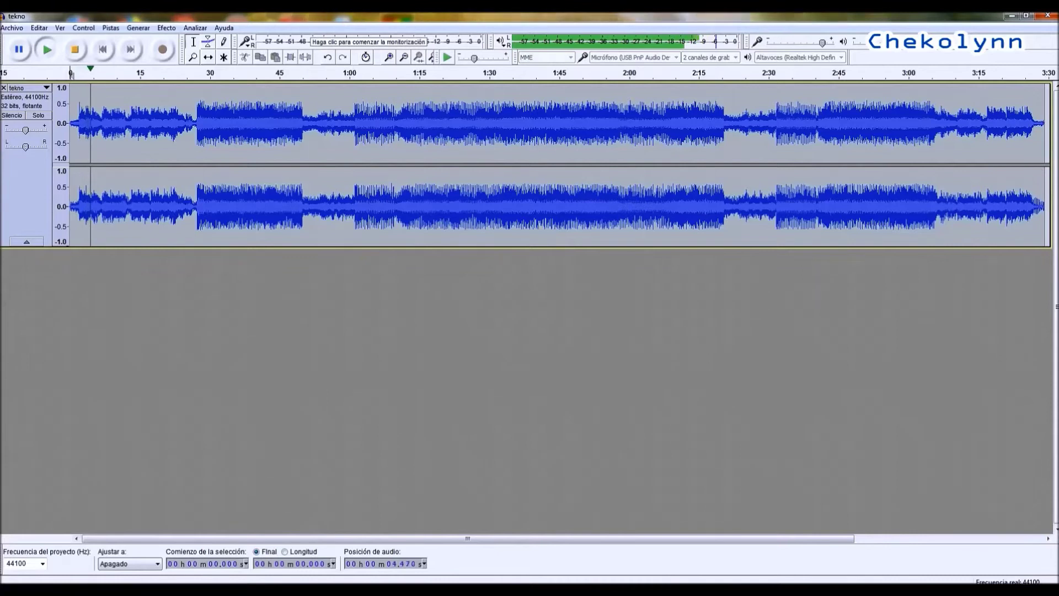
key("space")
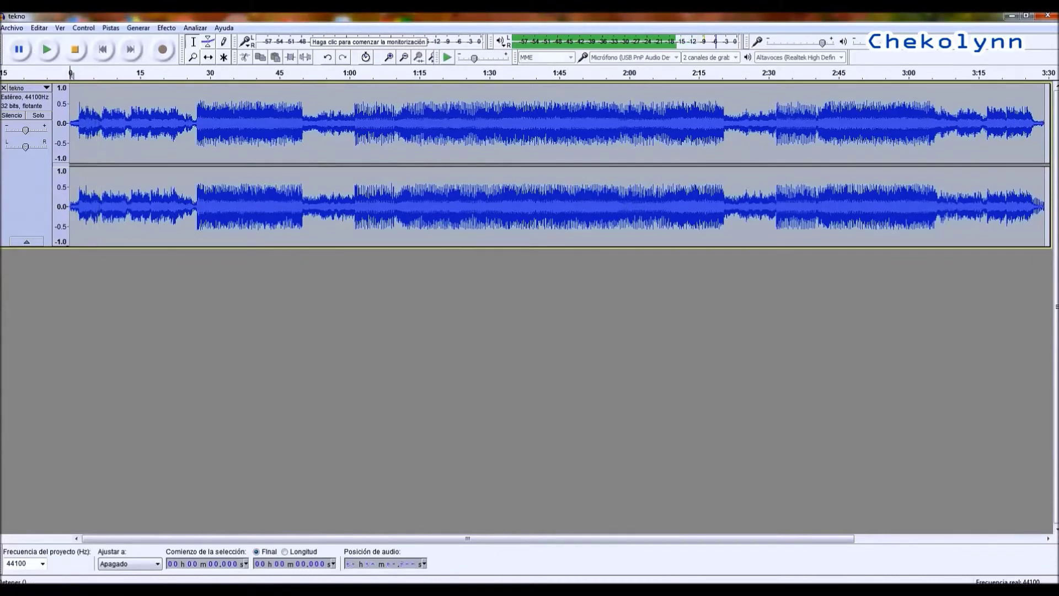
key("alt+e")
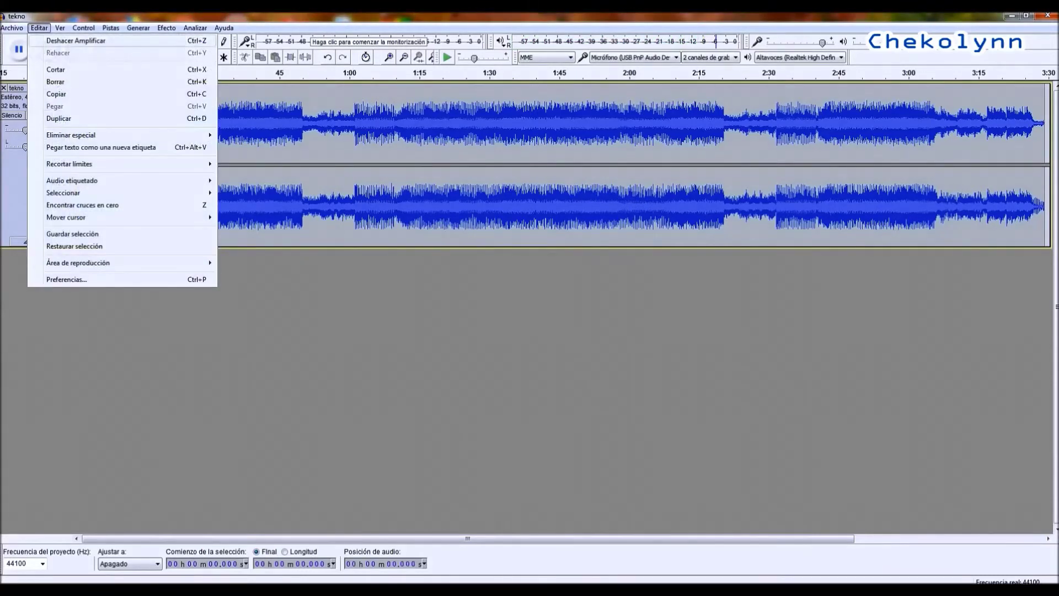
key("Return")
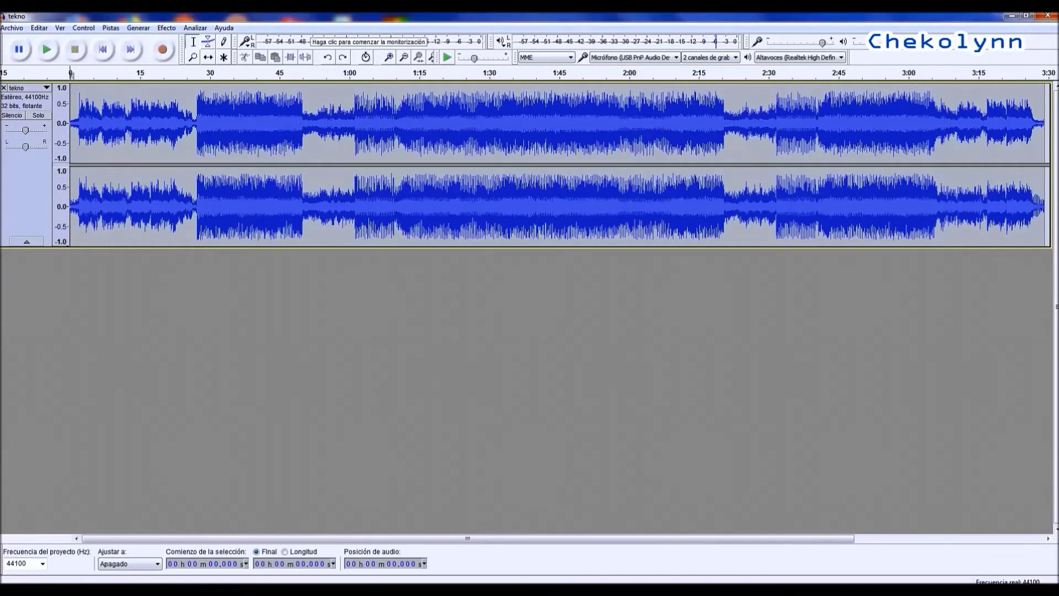
Step: Normalize the whole track to a -1.0 dB peak, removing DC offset and treating stereo channels independently, and return to the track's start
left_click(195, 27)
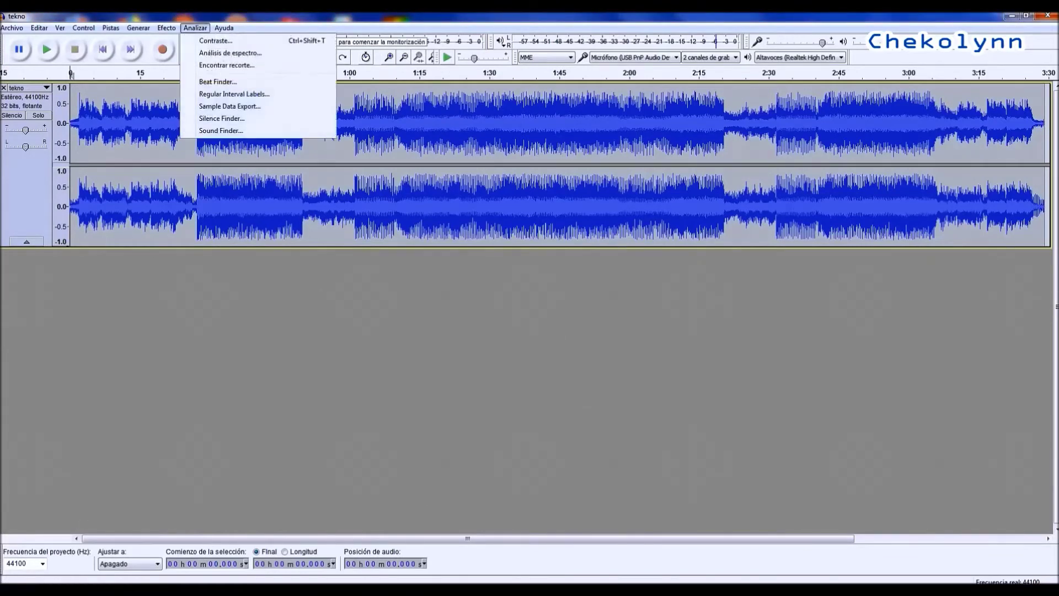
key("Left")
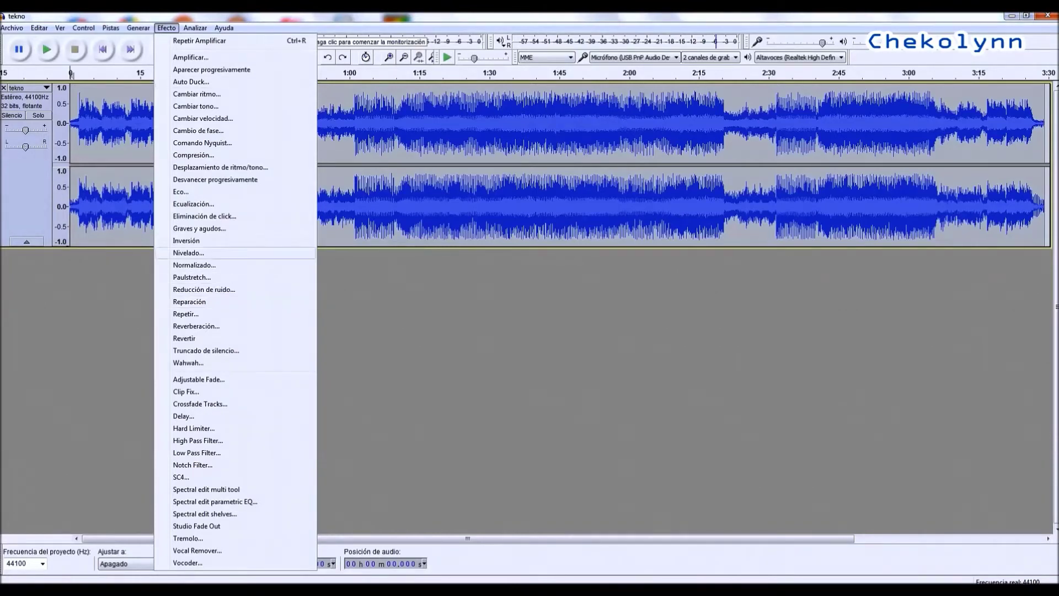
key("Return")
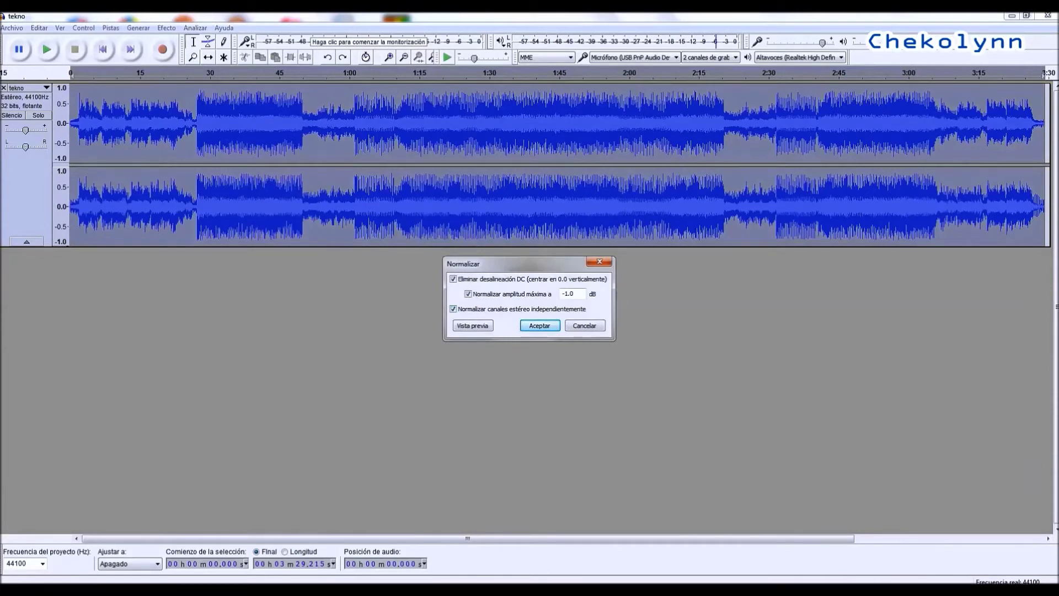
key("Return")
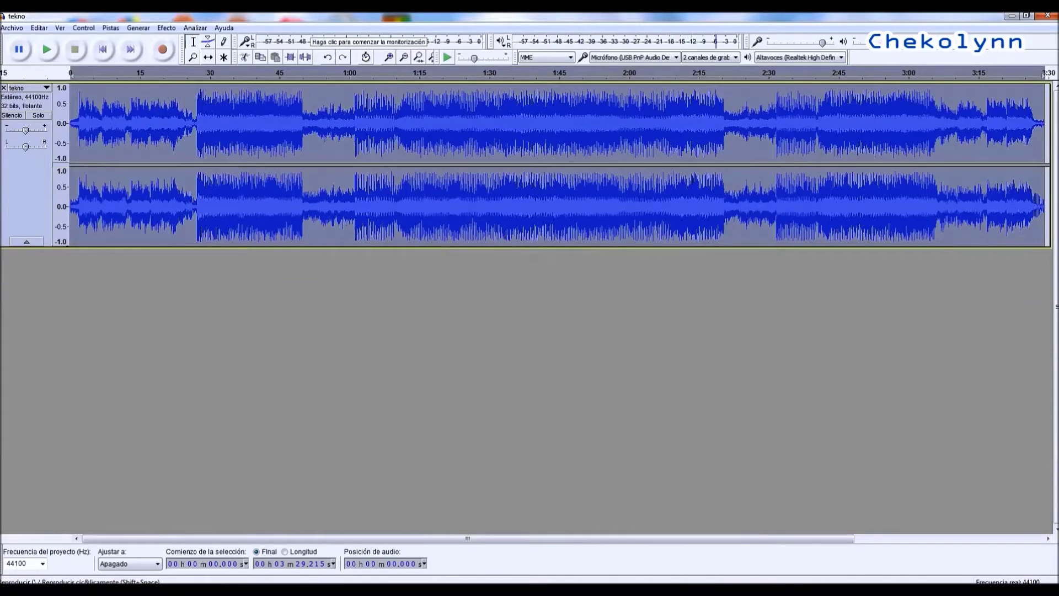
key("Home")
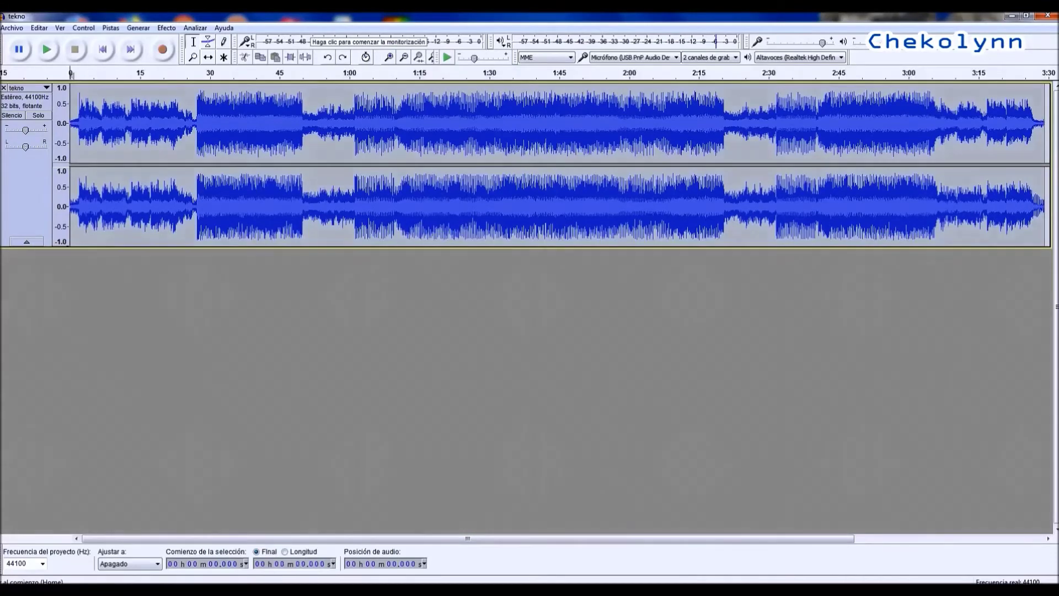
left_click(195, 28)
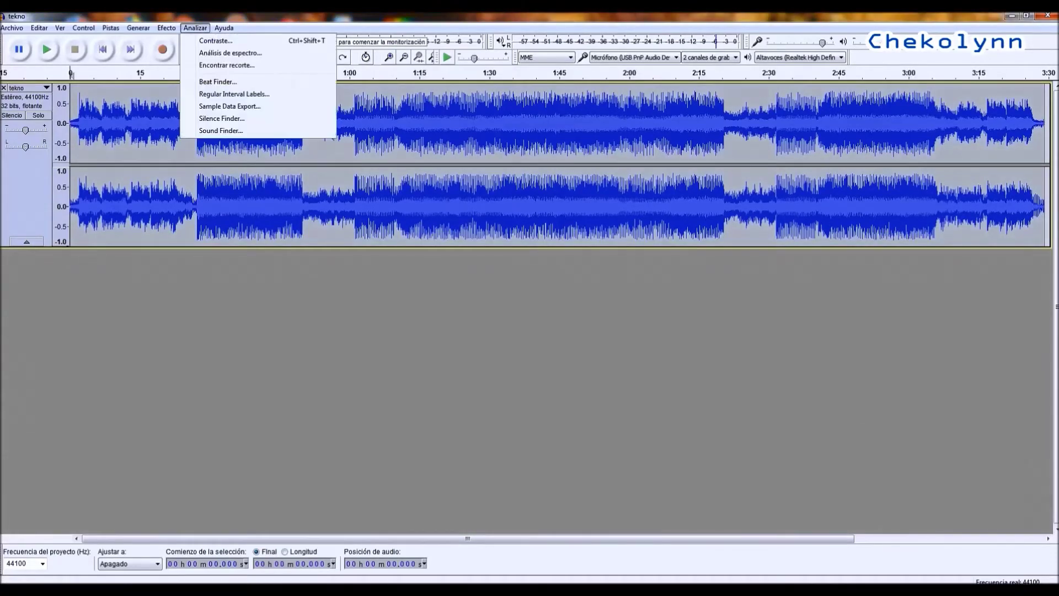
key("Left")
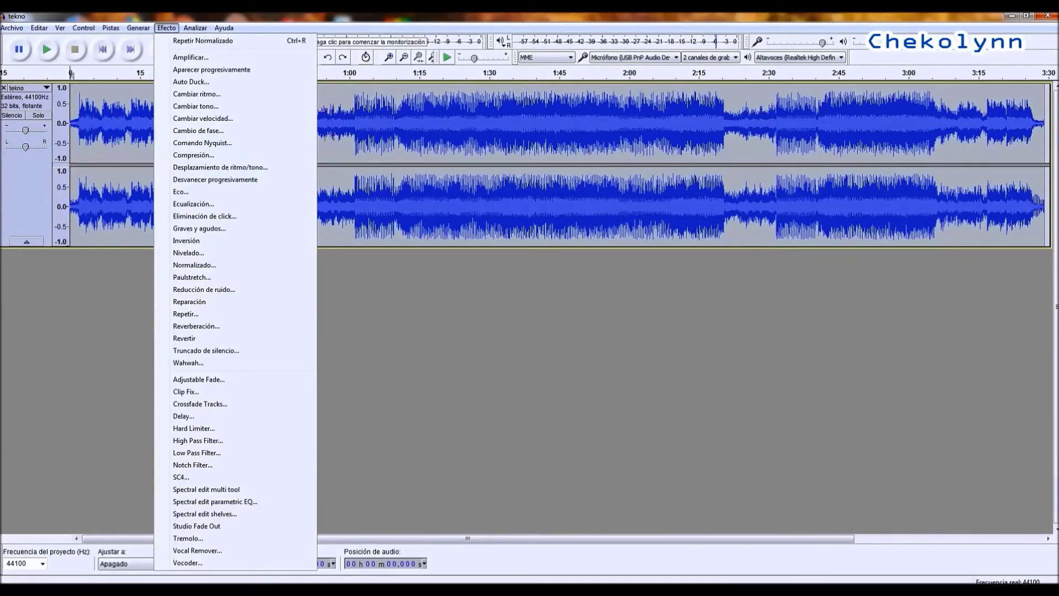
key("Escape")
key("Escape")
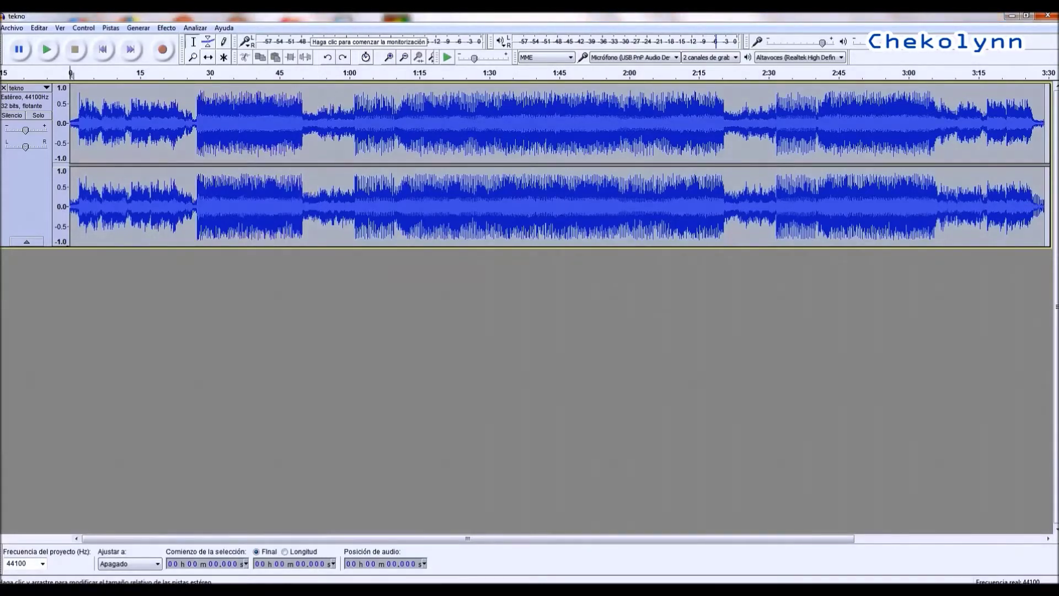
Step: Apply Echo with a 1-second delay and 0.5 decay factor from 1.906 s to 26.688 s and return to the track's start
left_click(80, 121)
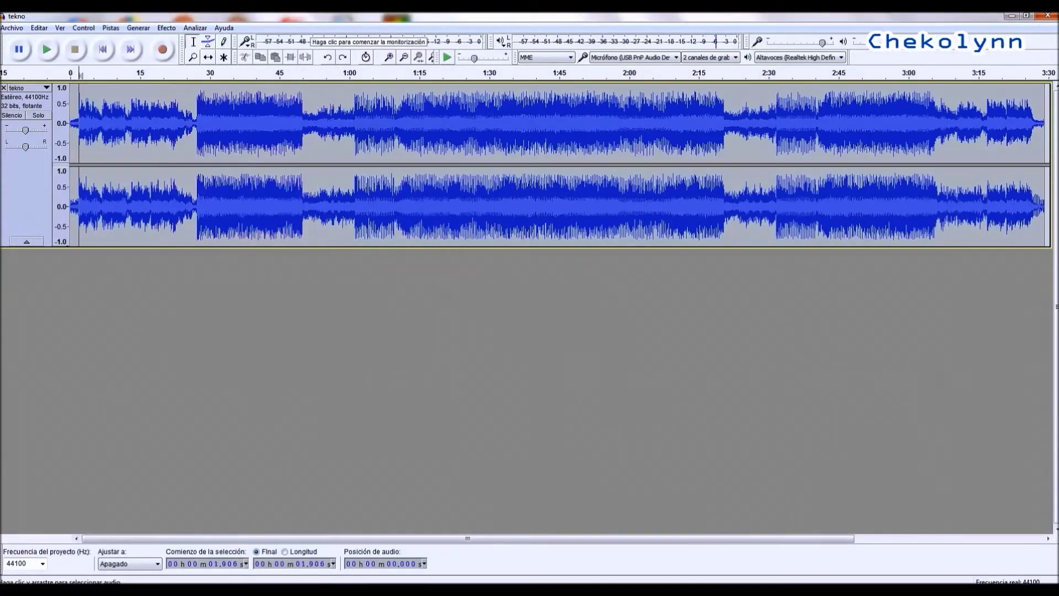
left_click_drag(79, 122, 193, 122)
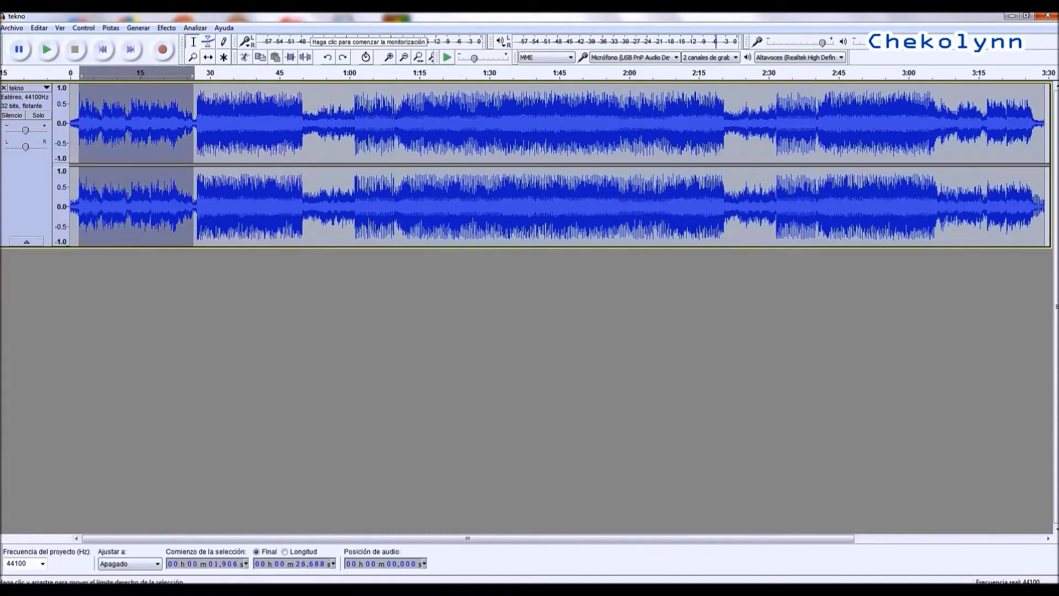
left_click(166, 28)
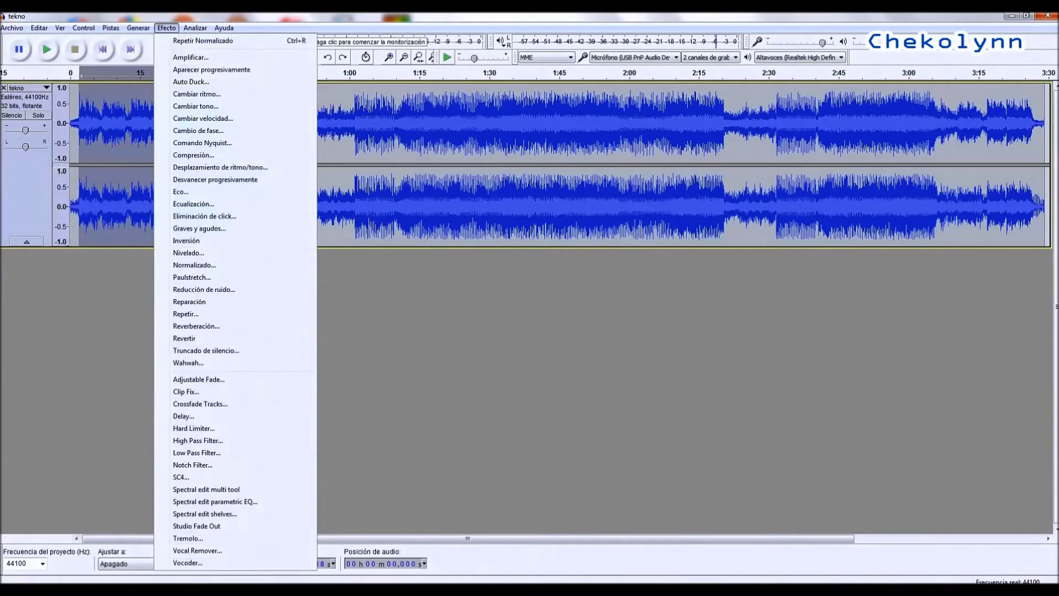
left_click(180, 192)
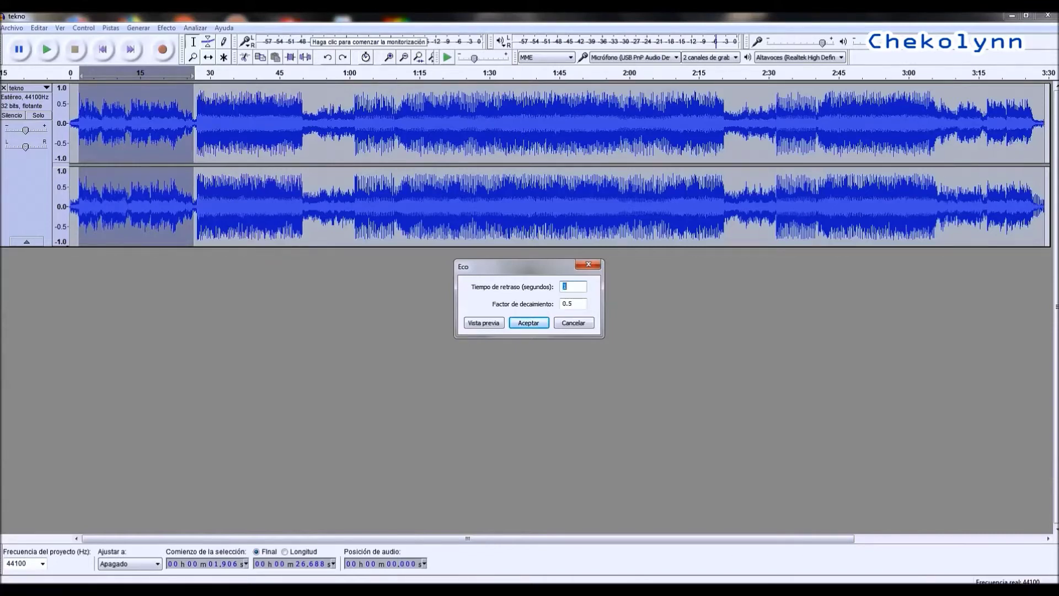
key("Return")
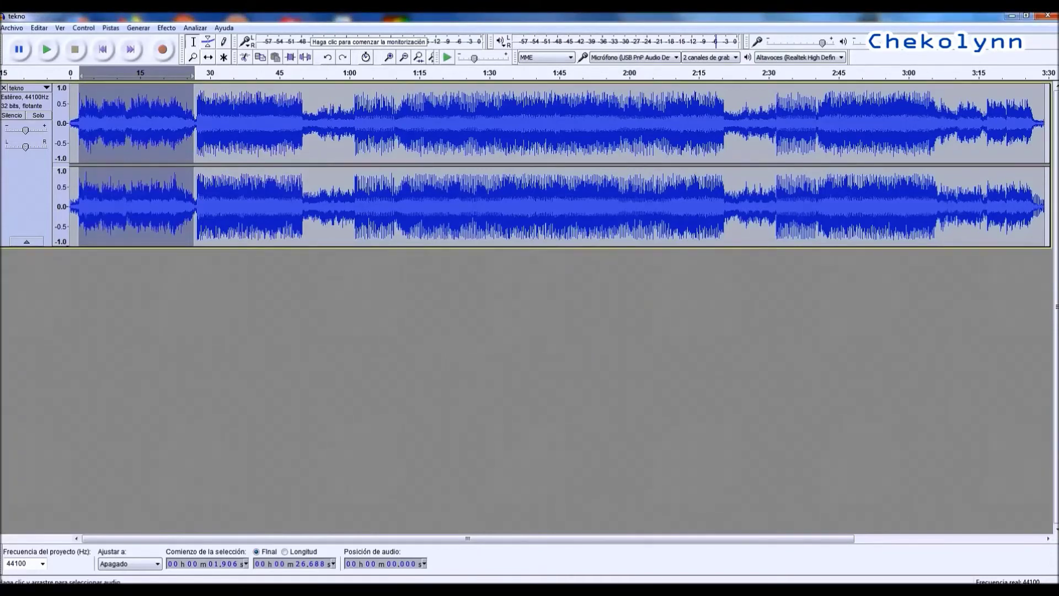
left_click(103, 50)
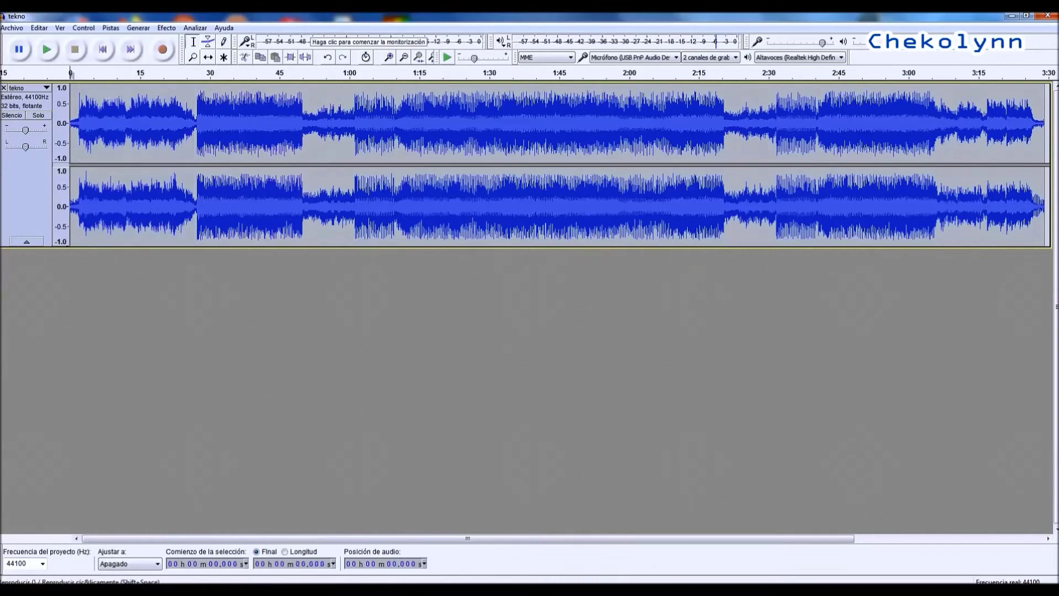
Step: Play the track from its beginning to hear the echo, undo the Echo effect and return to the track's start
left_click(46, 49)
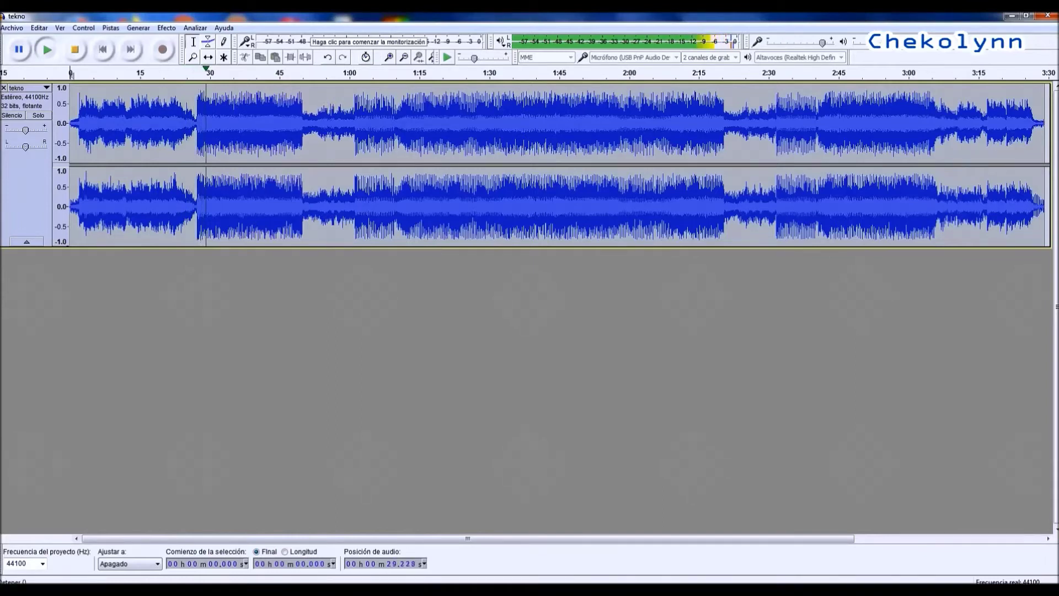
left_click(75, 50)
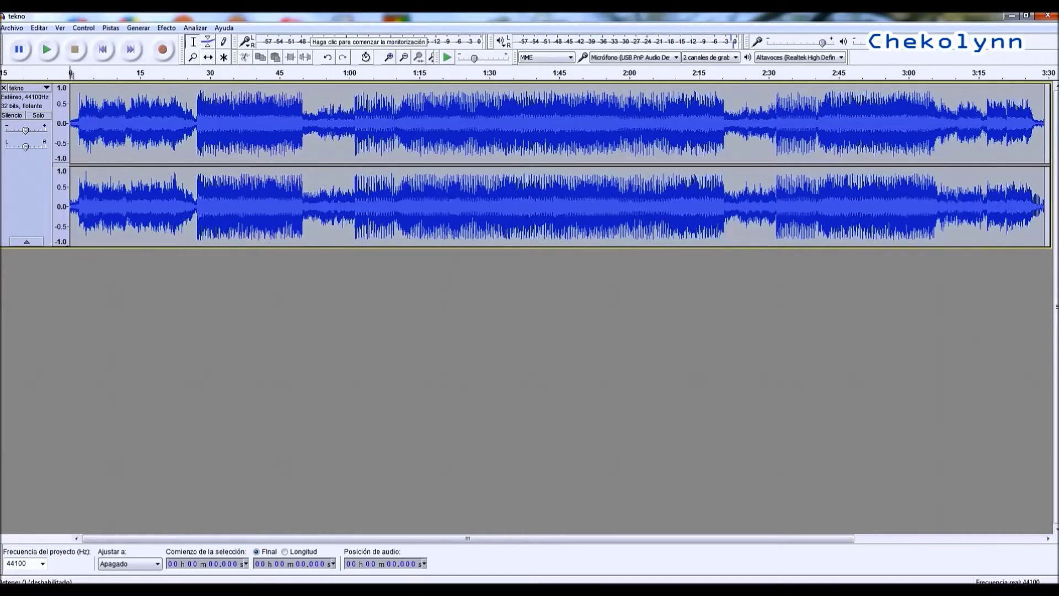
key("alt+e")
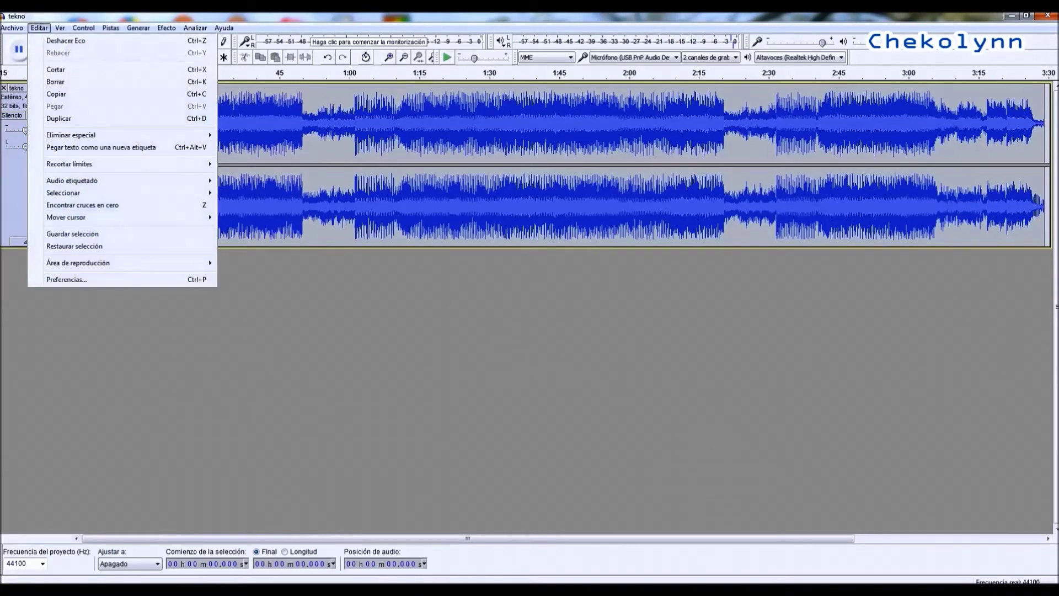
key("Return")
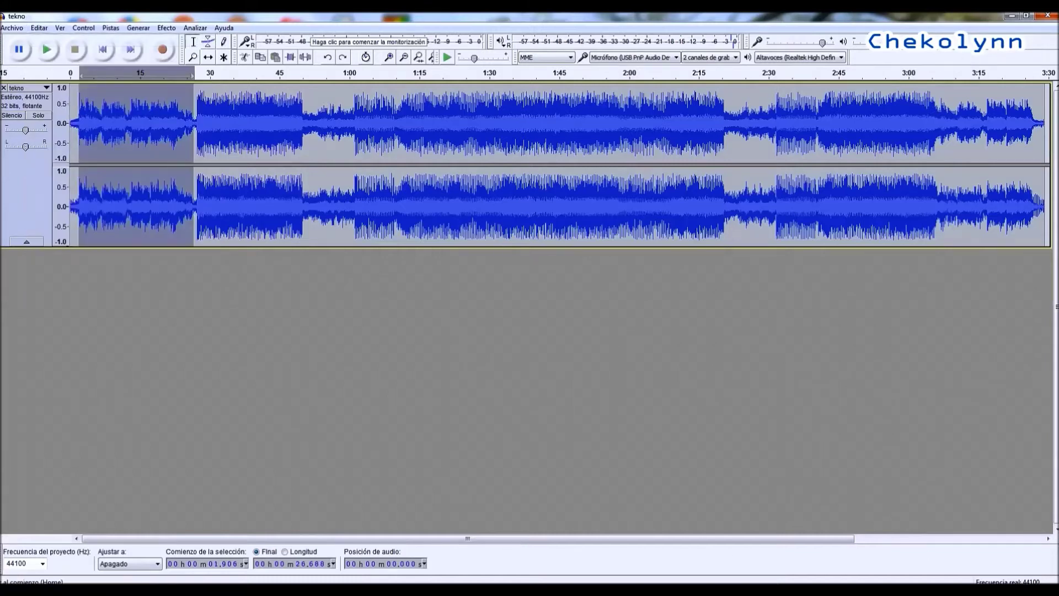
left_click(103, 49)
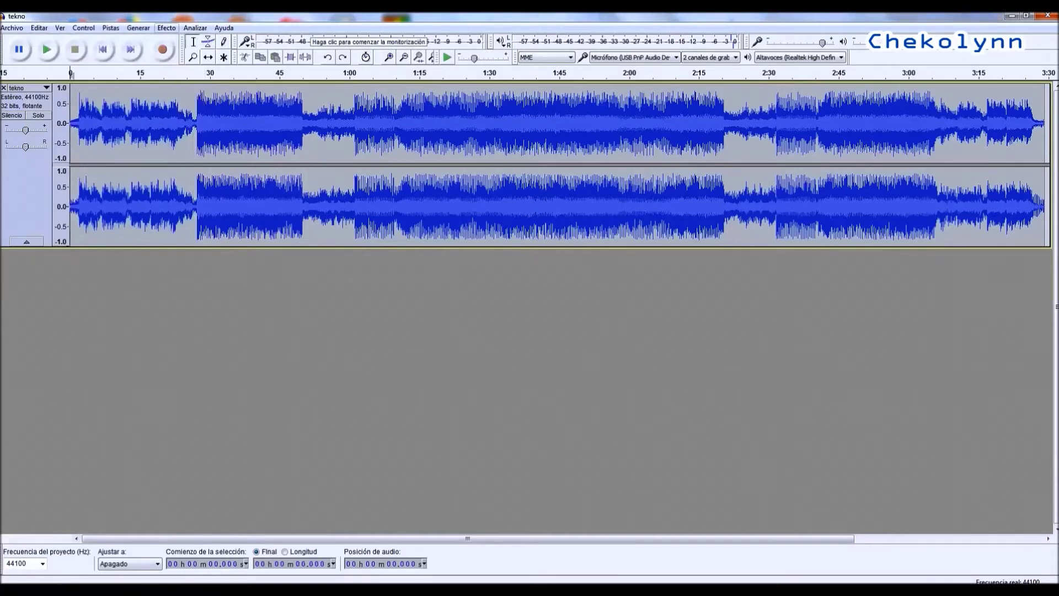
Step: Equalize the whole track with the Chekoline curve in graphic equalizer mode, using B-spline interpolation and a filter length of 4001
left_click(167, 28)
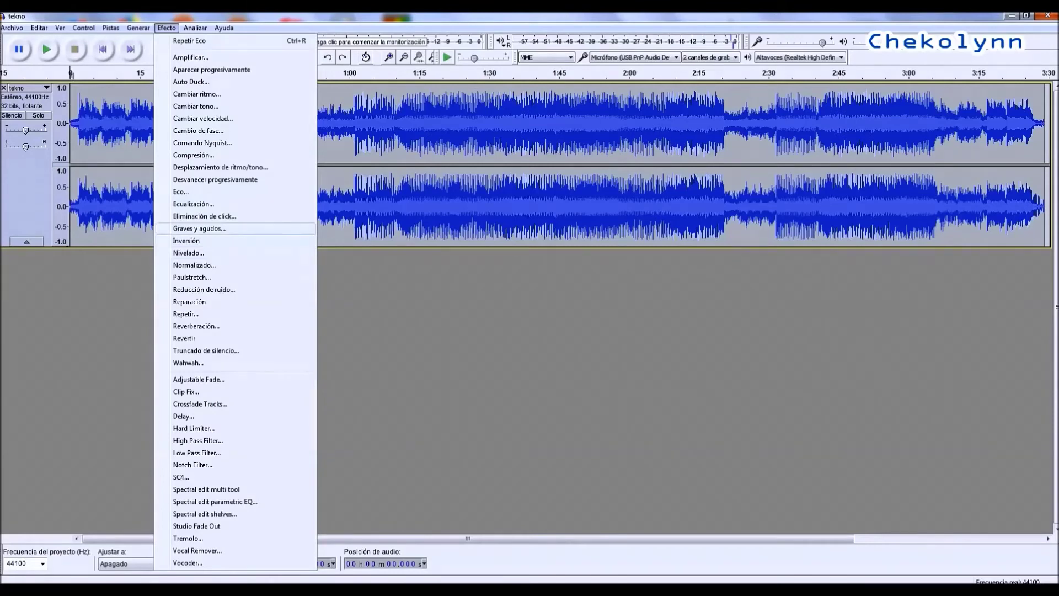
key("Up")
key("Up")
key("Return")
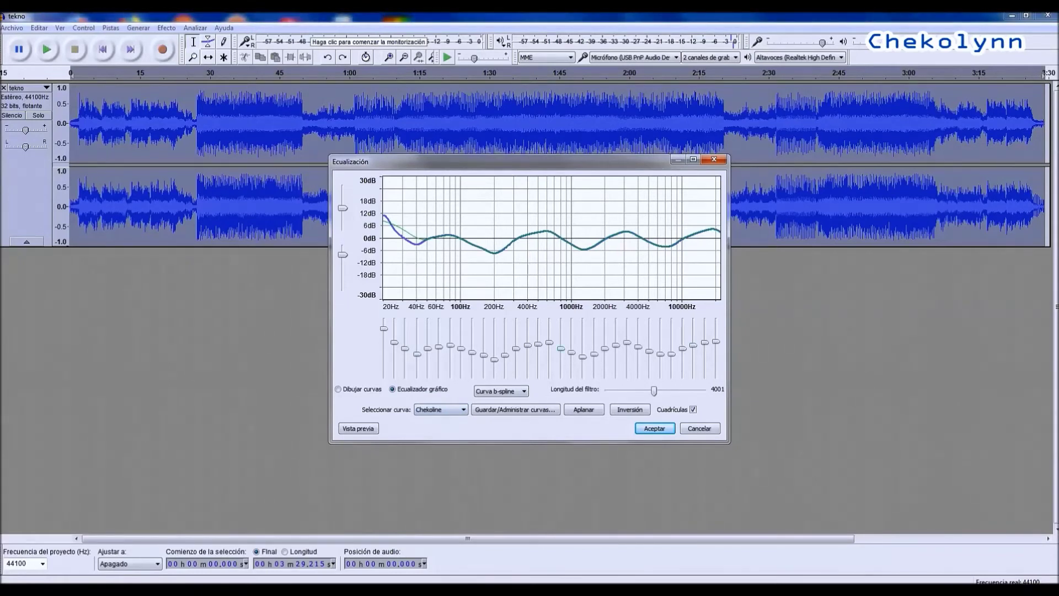
left_click(655, 428)
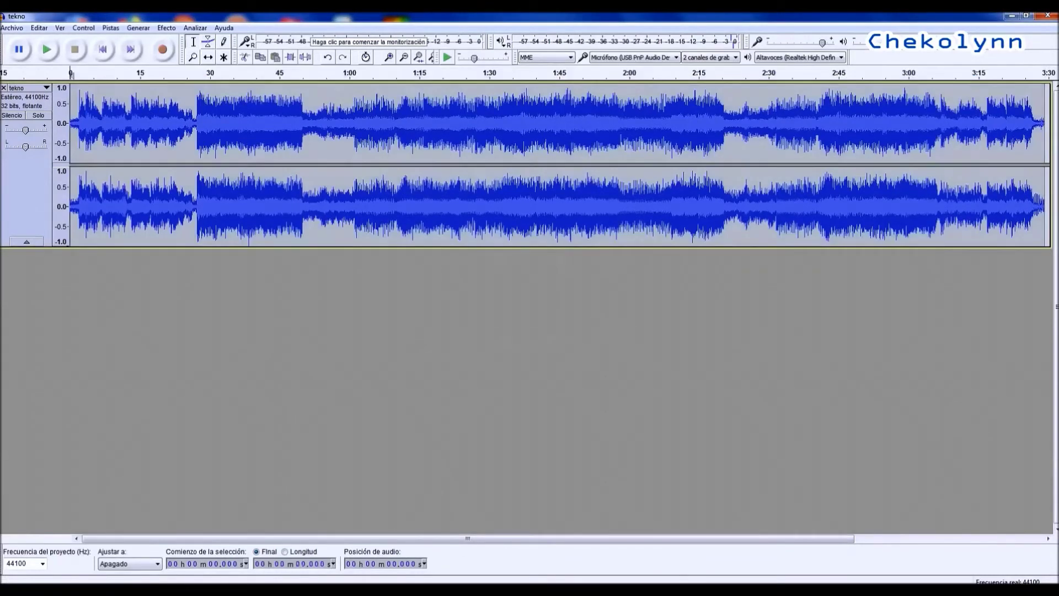
Step: Listen to the equalized track from its beginning for several seconds and stop playback
key("Home")
left_click(47, 50)
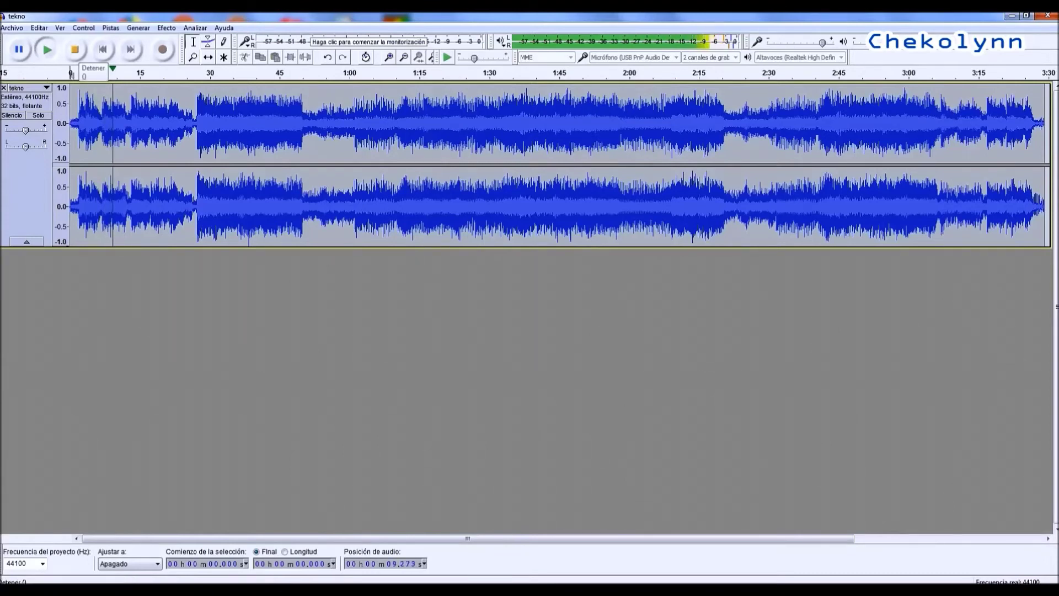
left_click(75, 50)
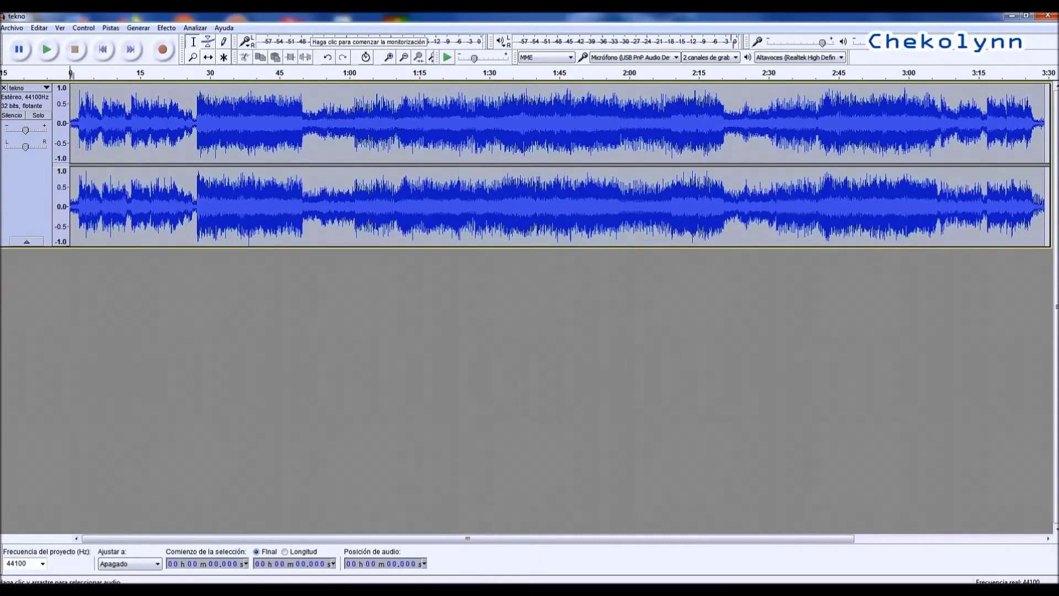
Step: Delete the intro from 0 to 27.403 s and listen to the track's new beginning
left_click_drag(71, 127, 197, 127)
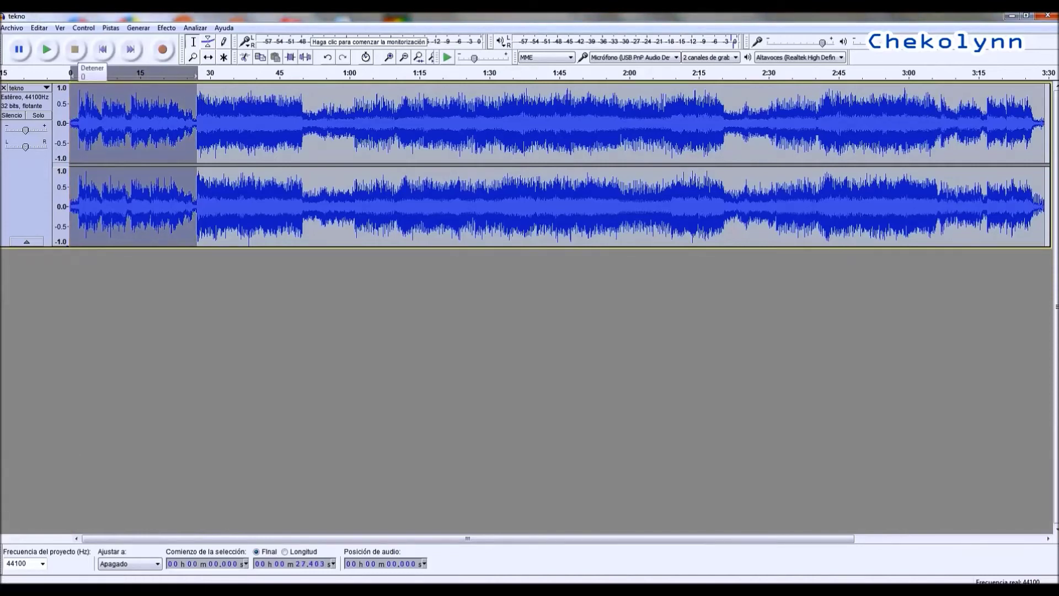
key("Delete")
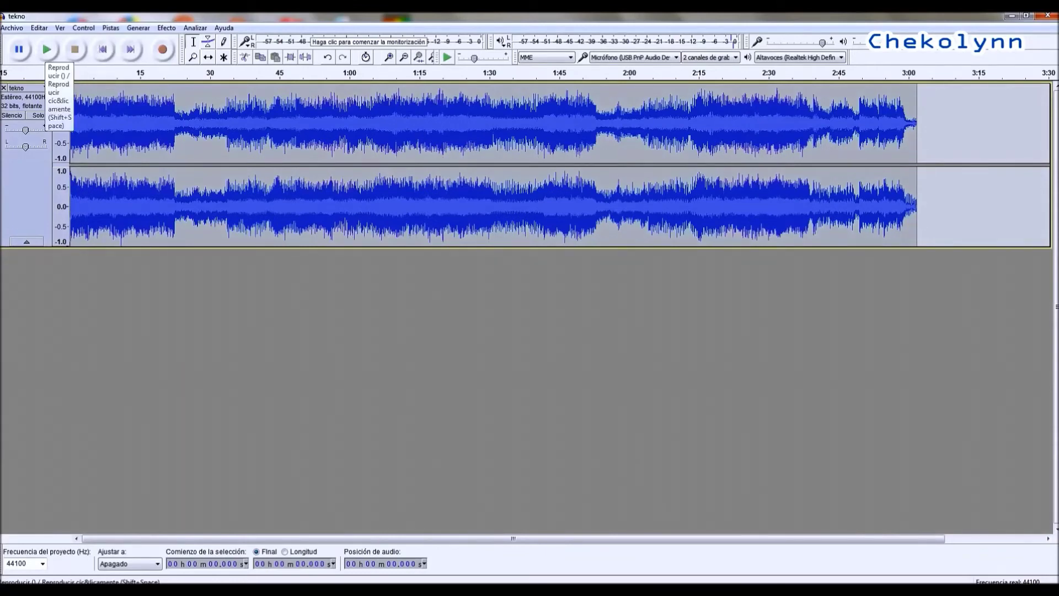
left_click(48, 50)
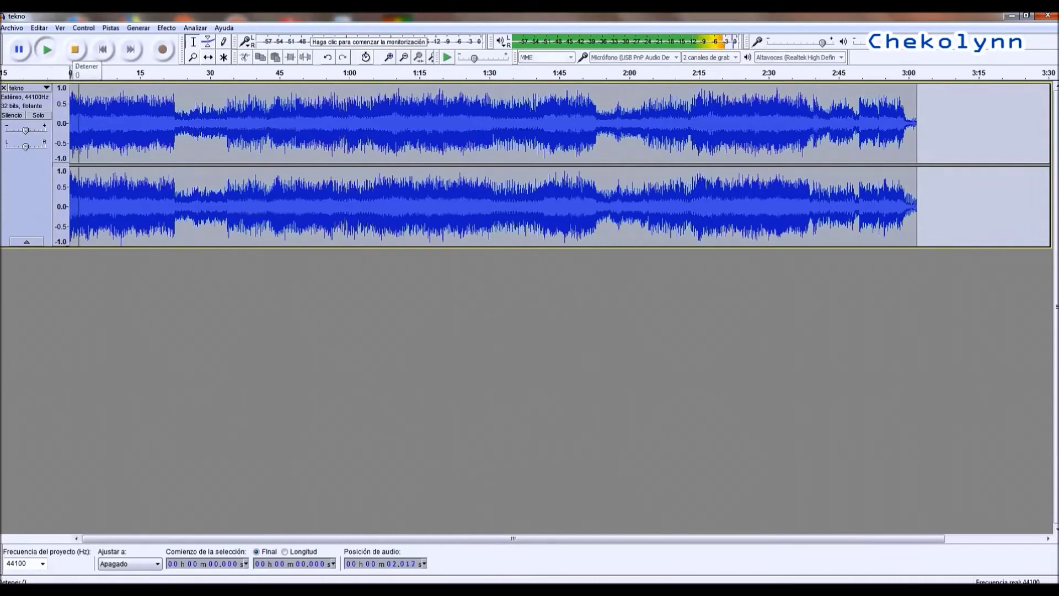
left_click(55, 51)
left_click(48, 51)
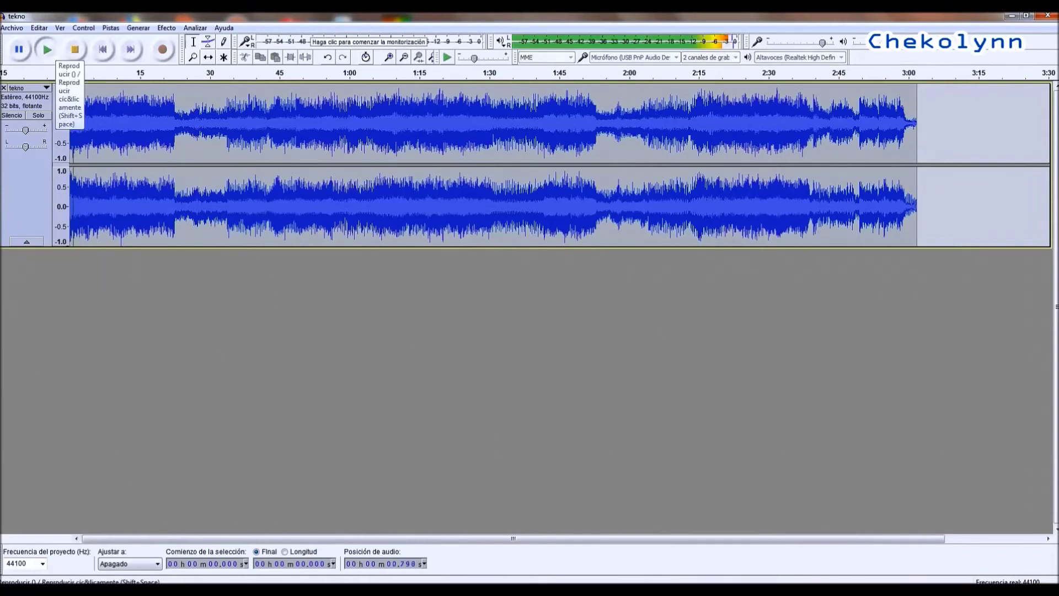
left_click(75, 51)
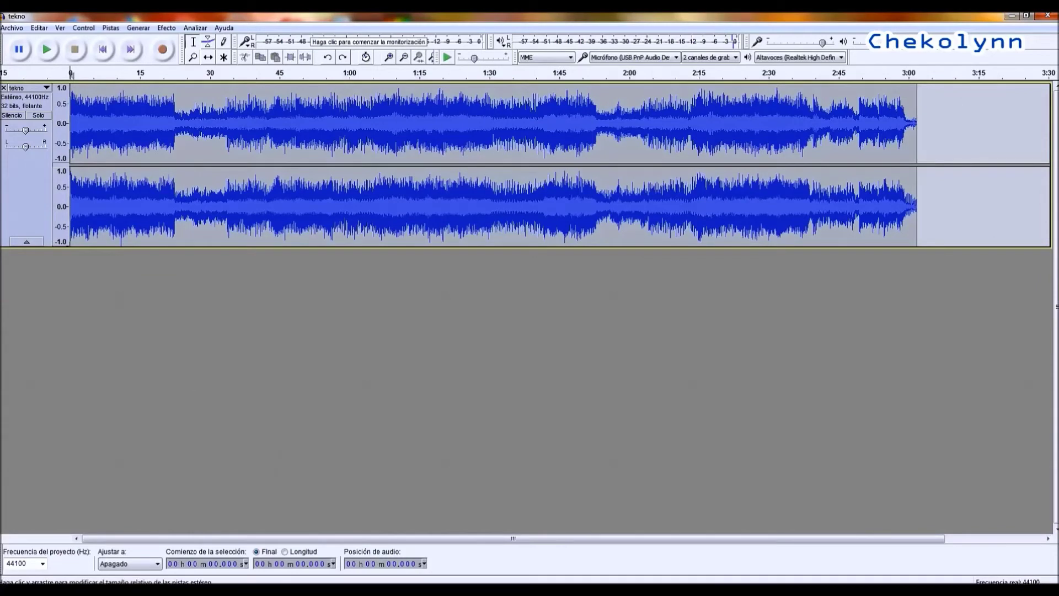
Step: Apply a fade-in to the track's first 1.072 s and return to the track's start
left_click_drag(99, 163, 99, 165)
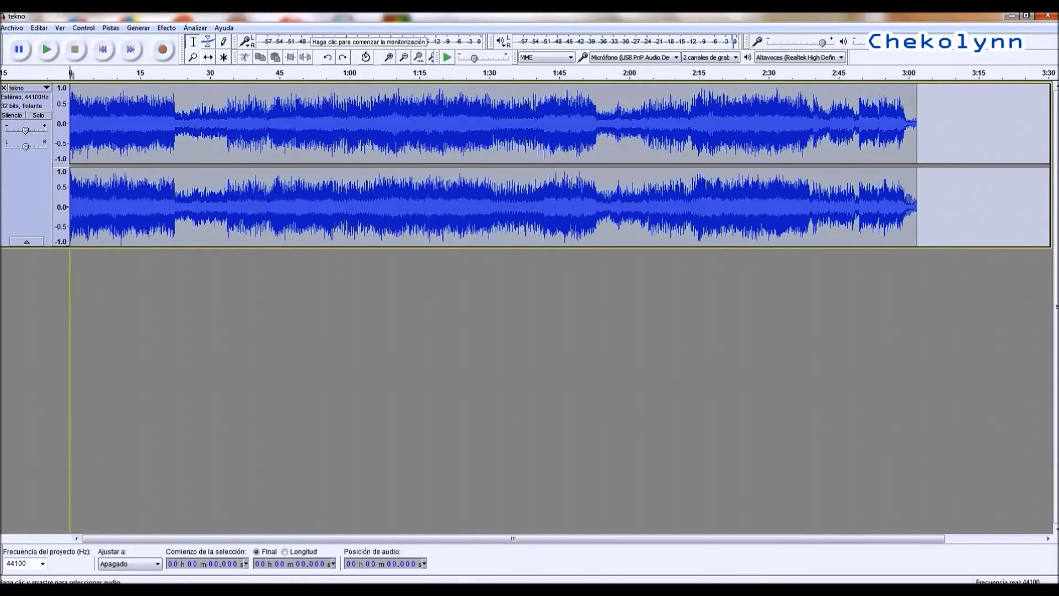
left_click_drag(70, 121, 75, 122)
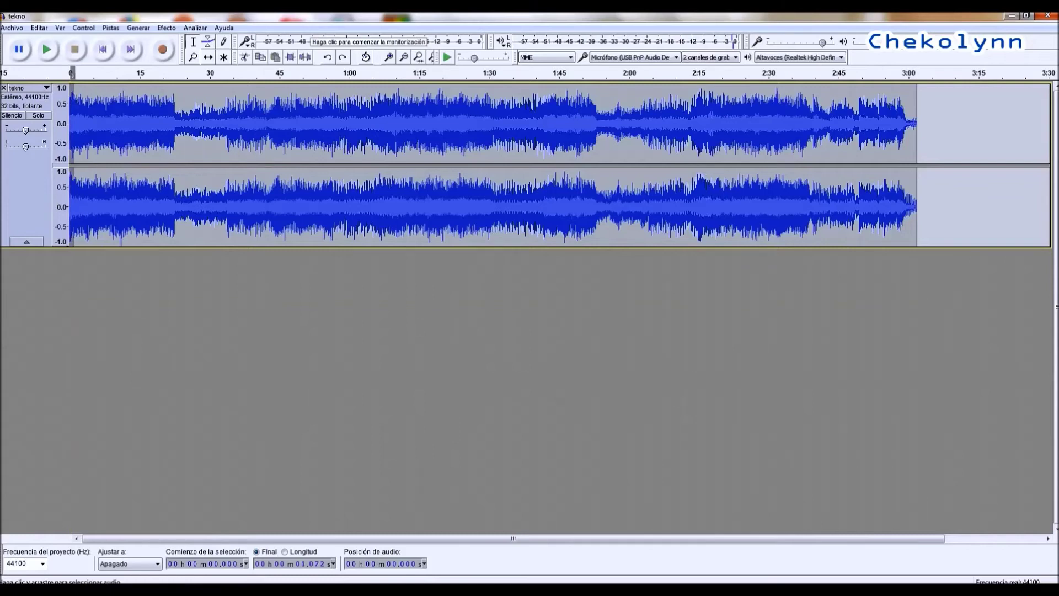
left_click(166, 27)
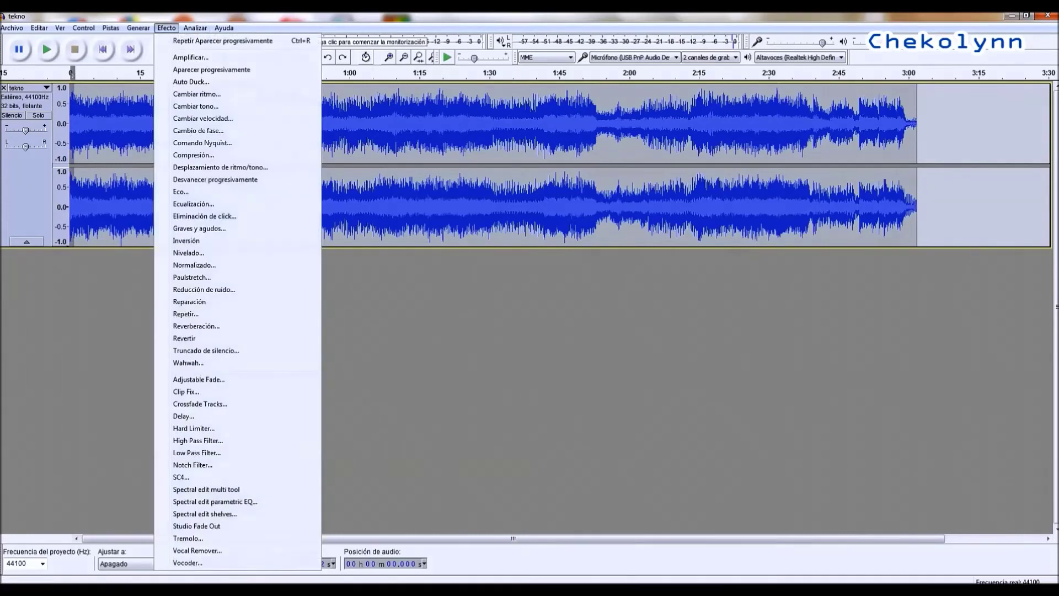
left_click(211, 69)
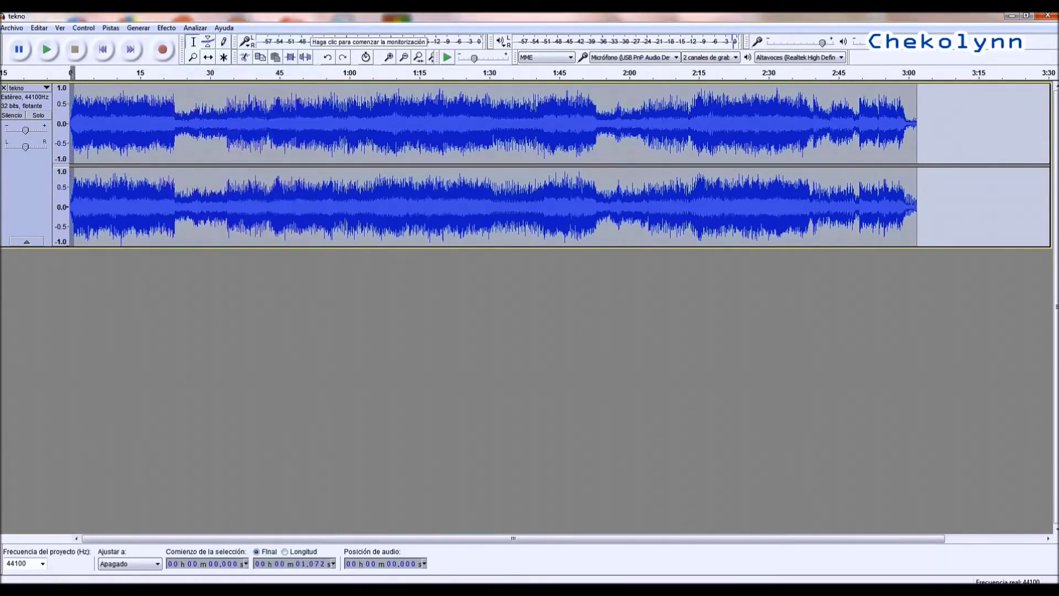
left_click(103, 50)
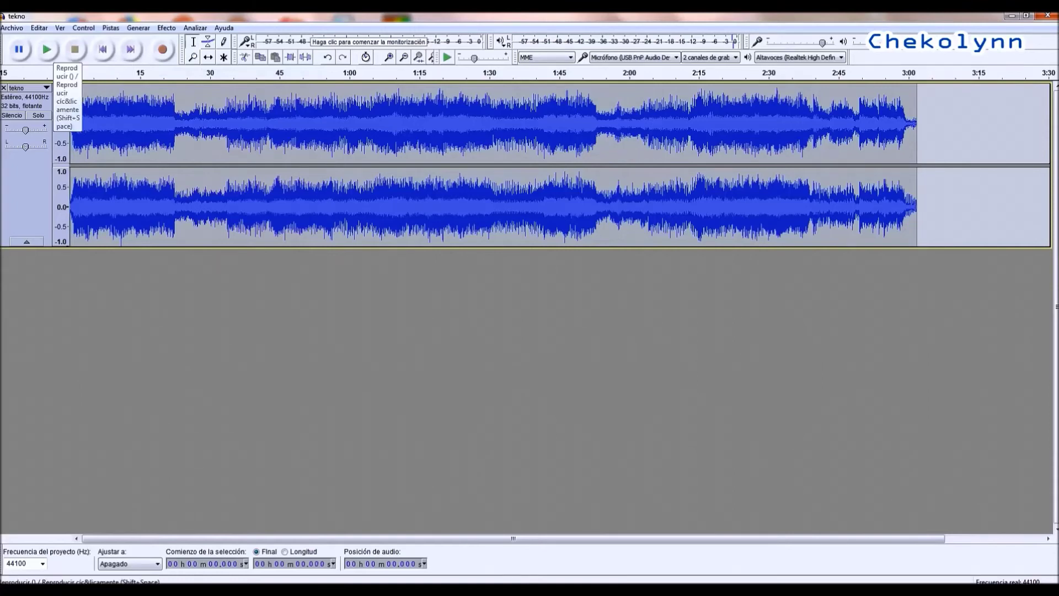
Step: Play the track's beginning repeatedly to hear the fade-in and stop playback
left_click(46, 49)
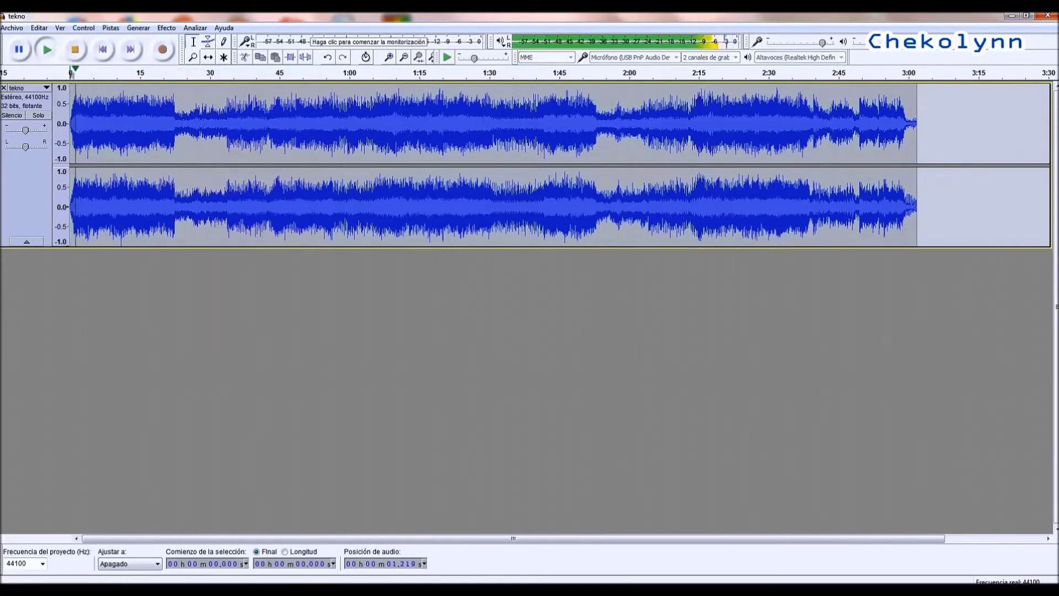
left_click(47, 49)
left_click(47, 49)
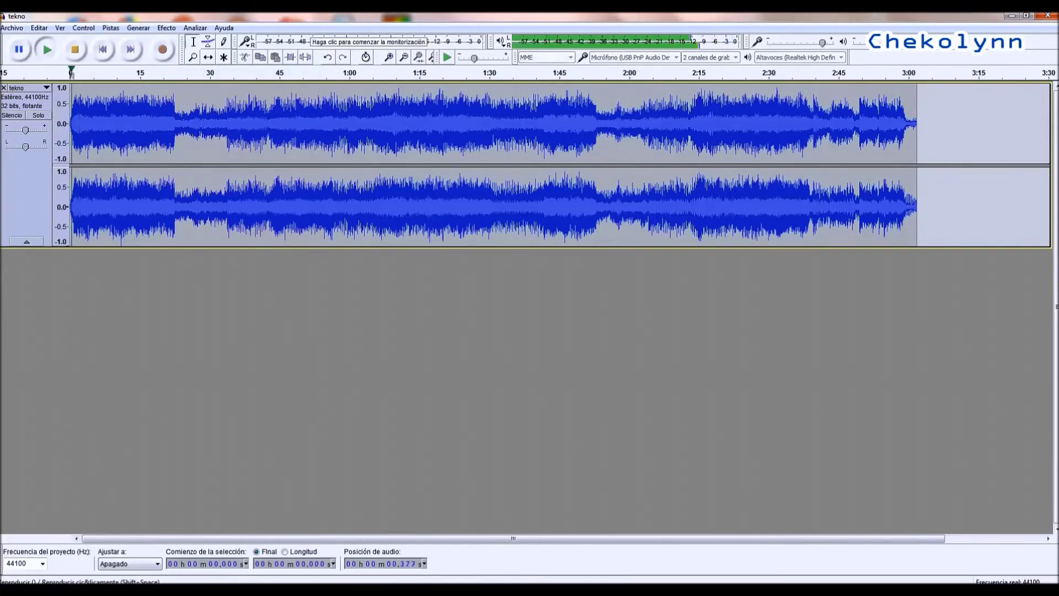
left_click(47, 50)
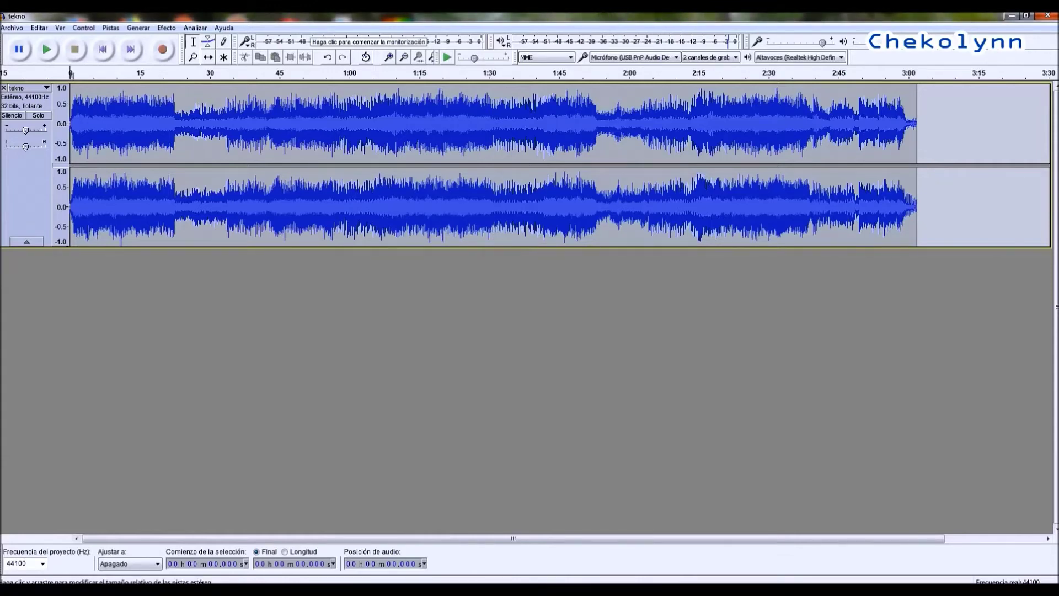
Step: Delete everything from 1 min 53.066 s to the track's end and play the new ending from 1 min 51.518 s
left_click(599, 160)
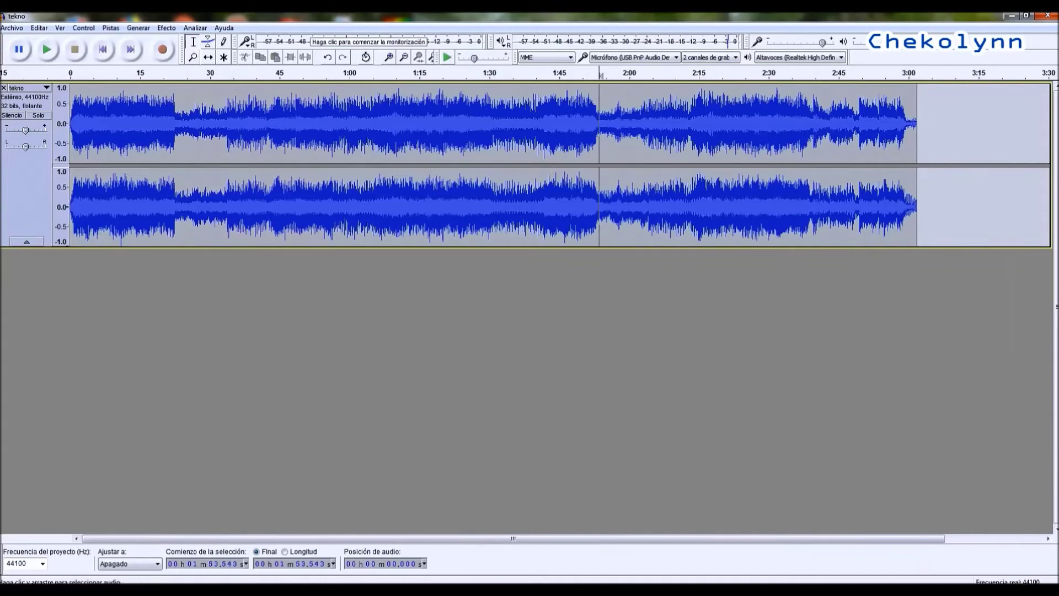
left_click(596, 160)
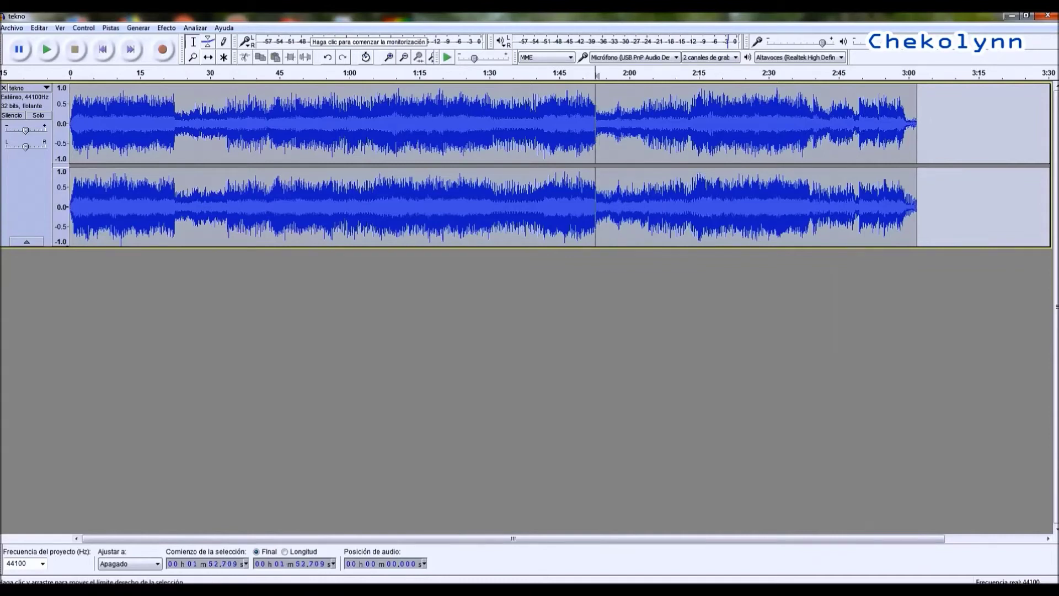
left_click(597, 160)
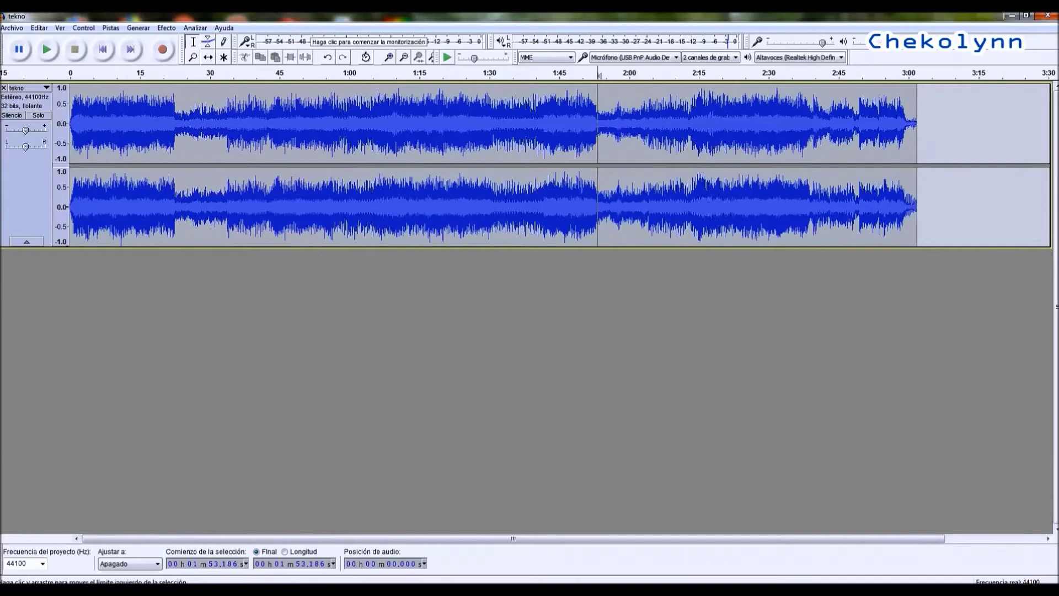
left_click(641, 160)
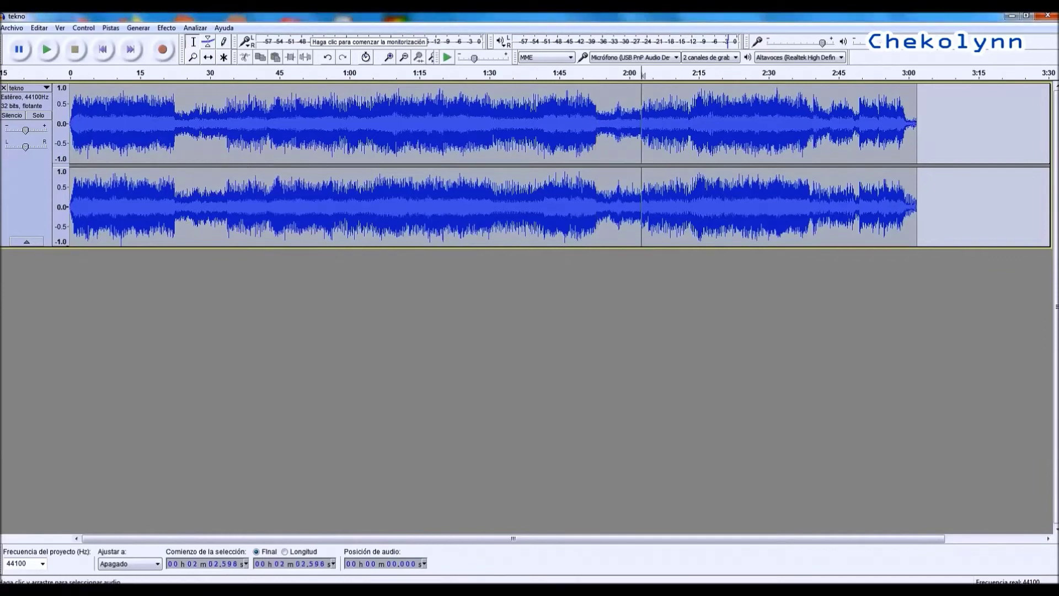
left_click_drag(598, 160, 920, 160)
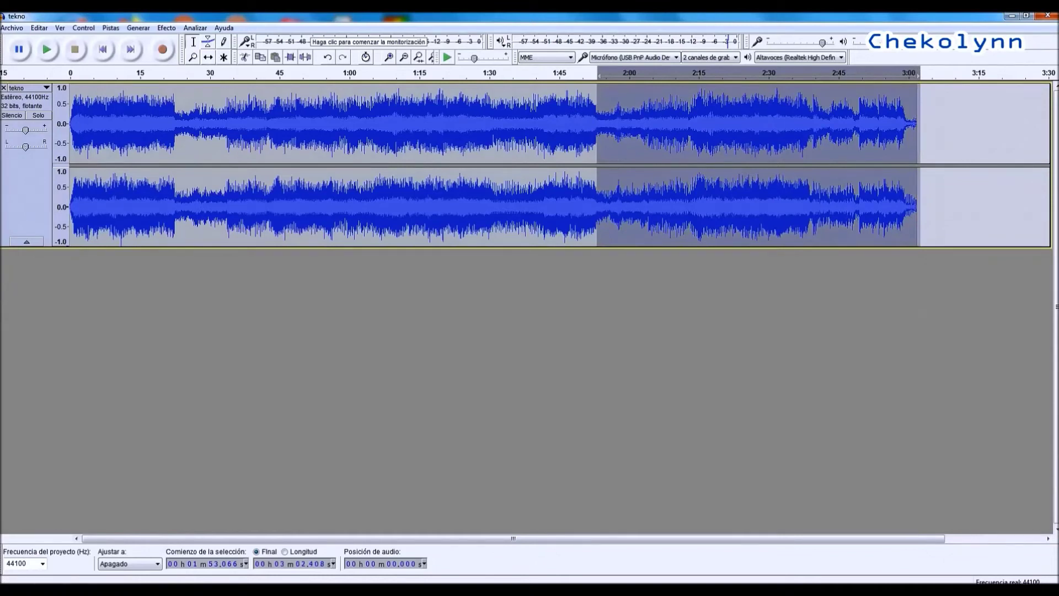
key("Delete")
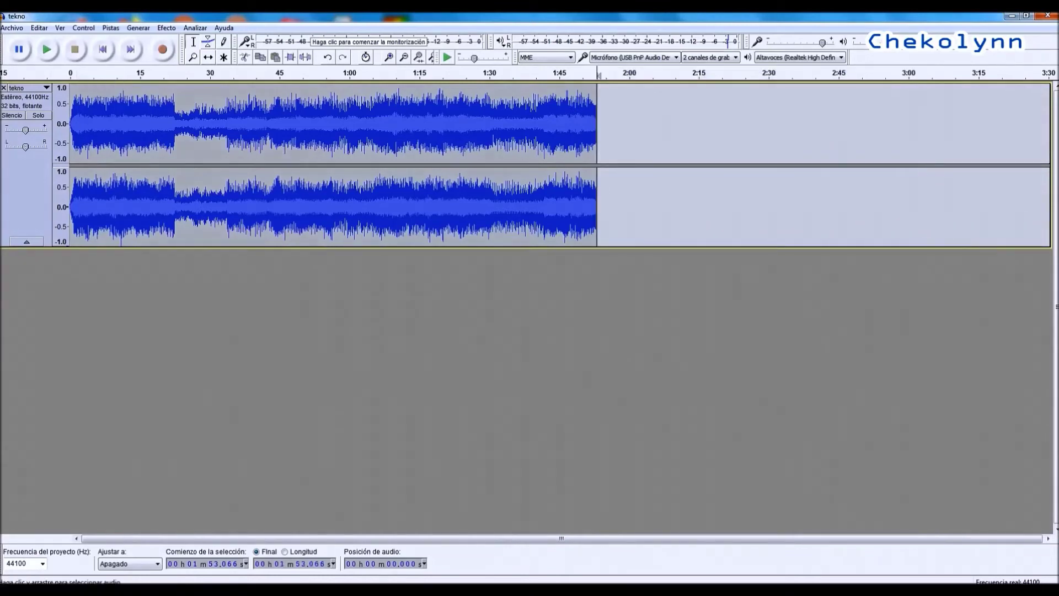
left_click(590, 138)
left_click(47, 49)
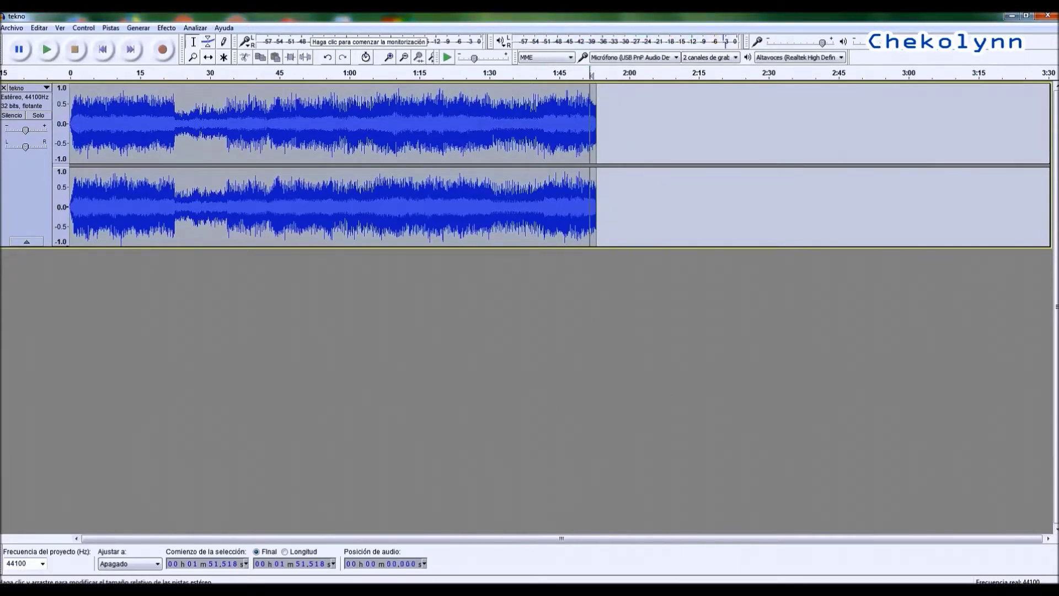
Step: Apply a fade-out from 1 min 51.279 s to the track's end at 1 min 53.066 s and place the cursor at 1 min 48.896 s
left_click(538, 122)
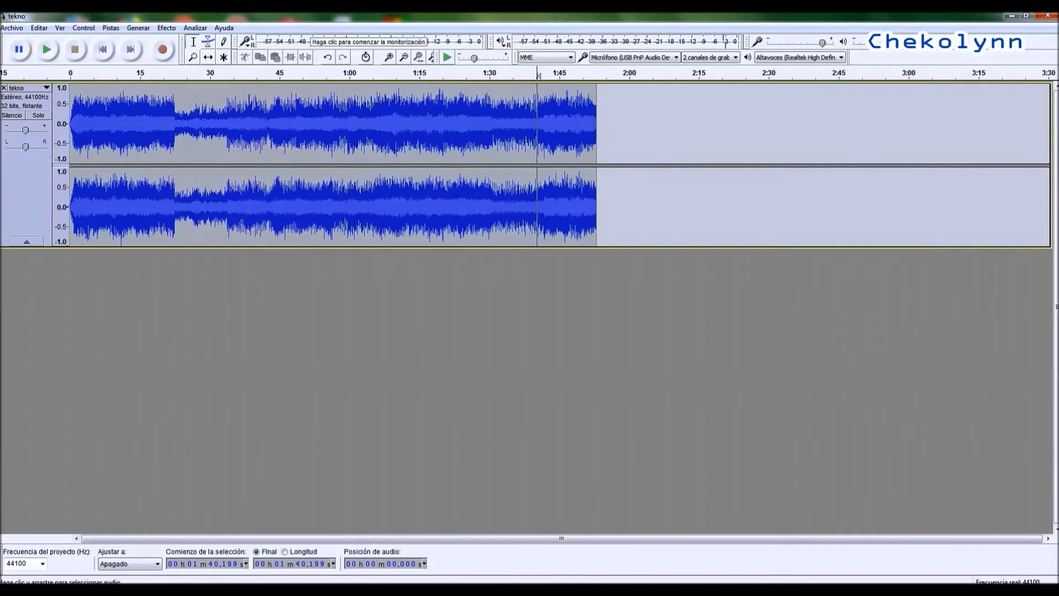
left_click(589, 122)
left_click_drag(595, 121, 597, 121)
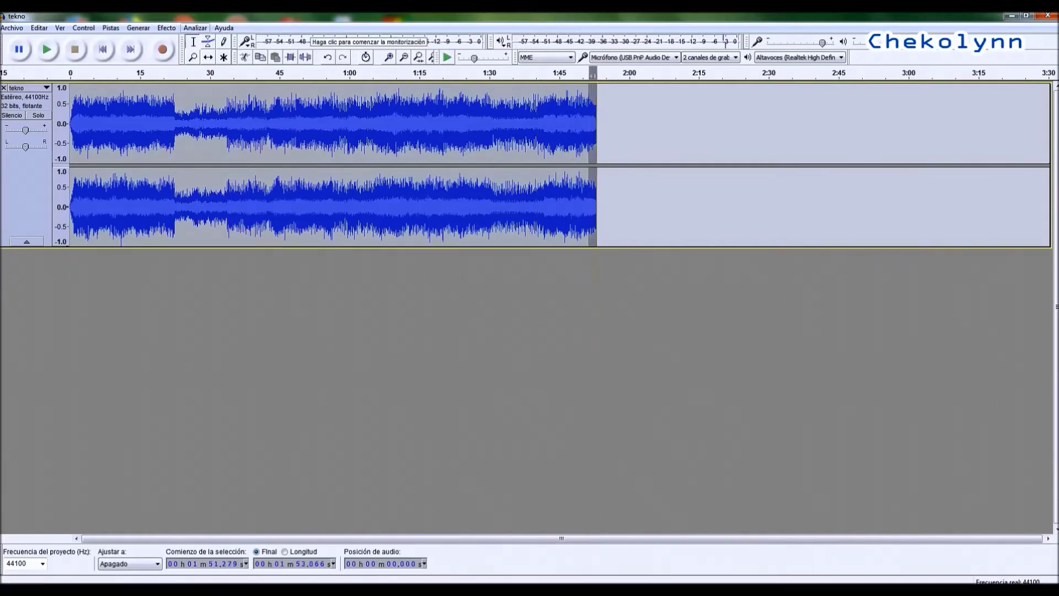
left_click(167, 28)
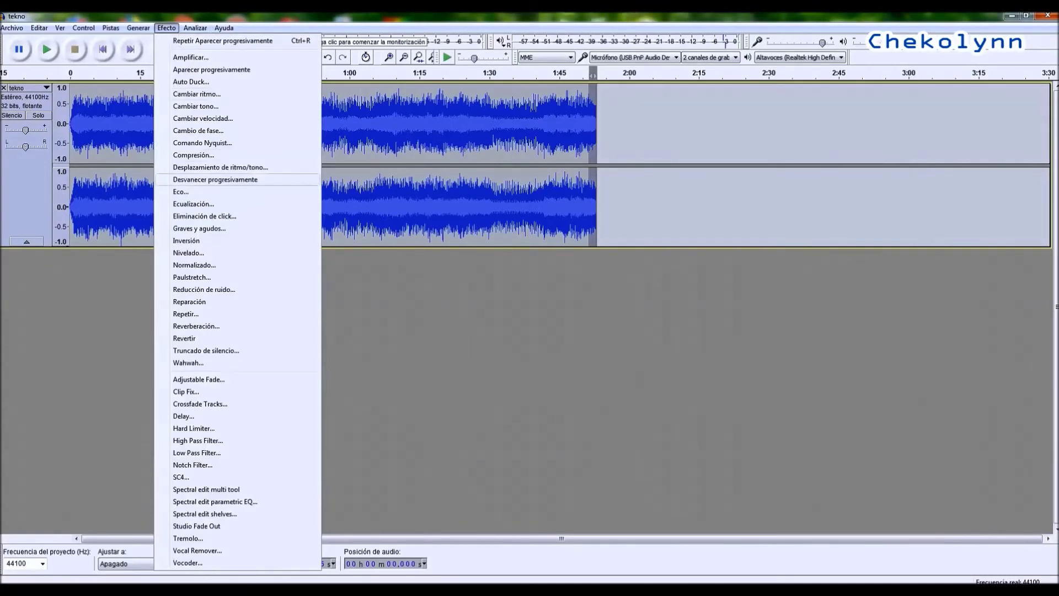
key("Return")
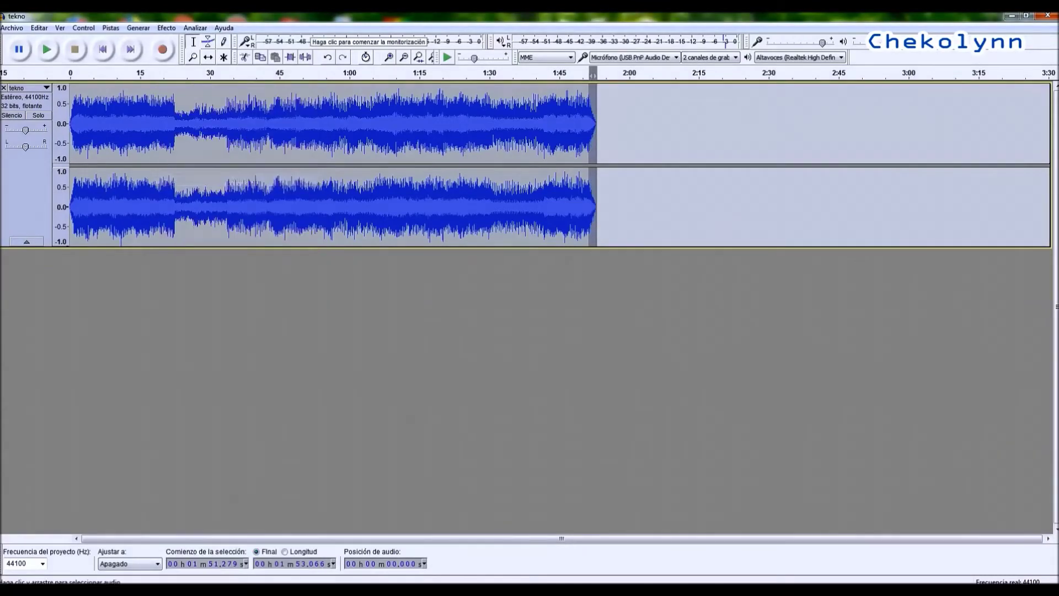
left_click(577, 121)
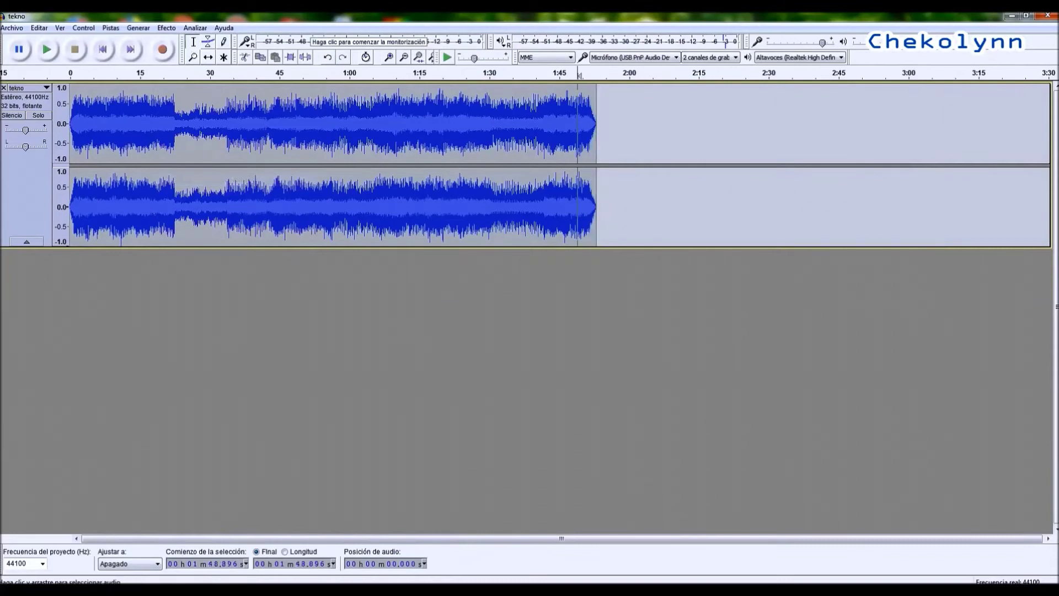
Step: Play the faded ending from 1 min 48.896 s, return to the start, play the track's opening and stop playback
key("space")
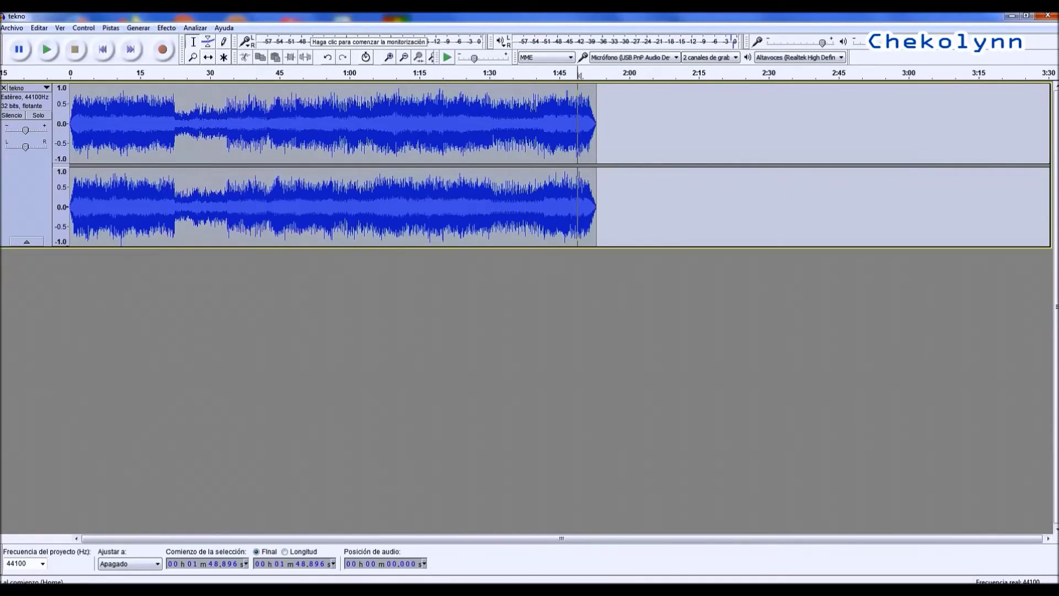
left_click(103, 49)
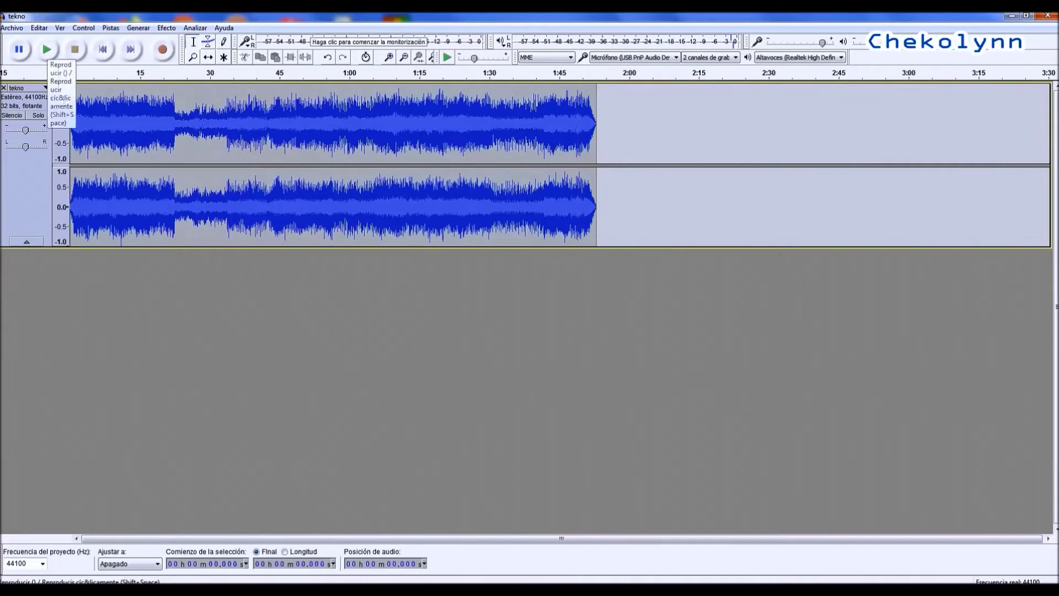
left_click(46, 49)
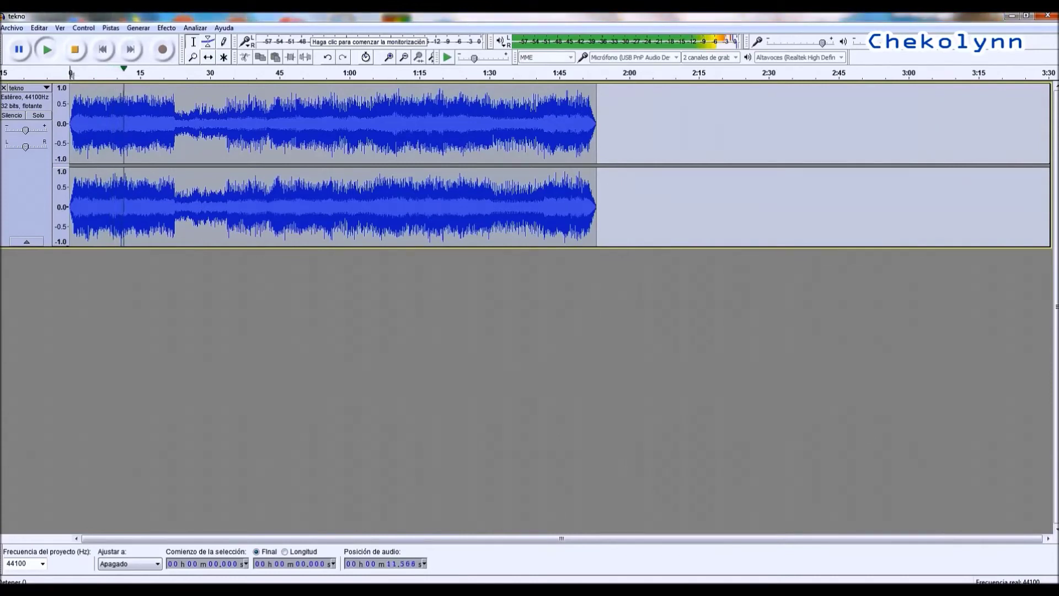
left_click(75, 49)
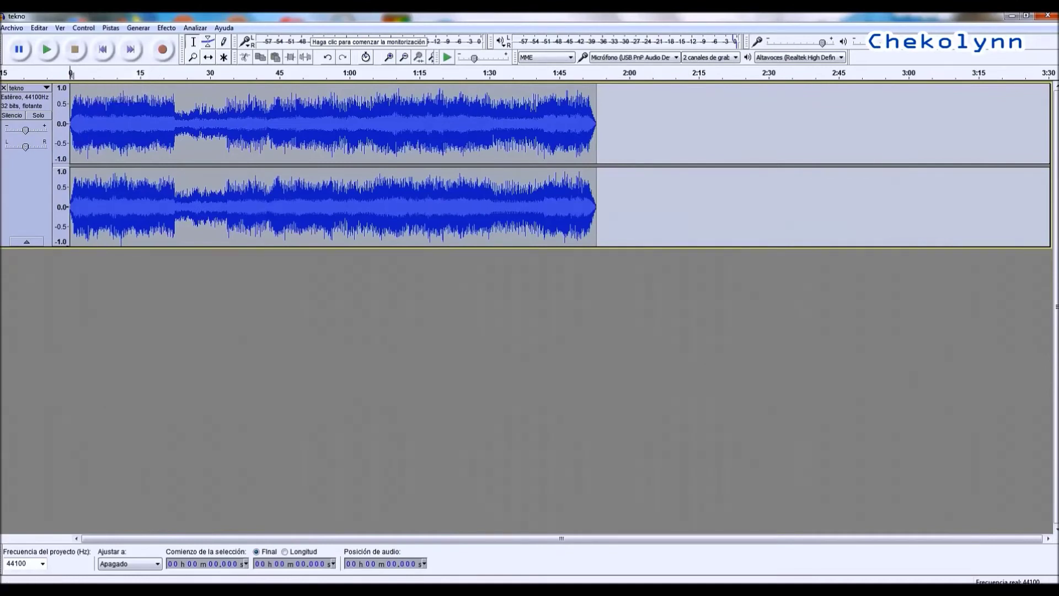
Step: Slow the whole track with Change Speed at a 0.890 multiplier (-11.000 %) and listen to it from the start
left_click(166, 27)
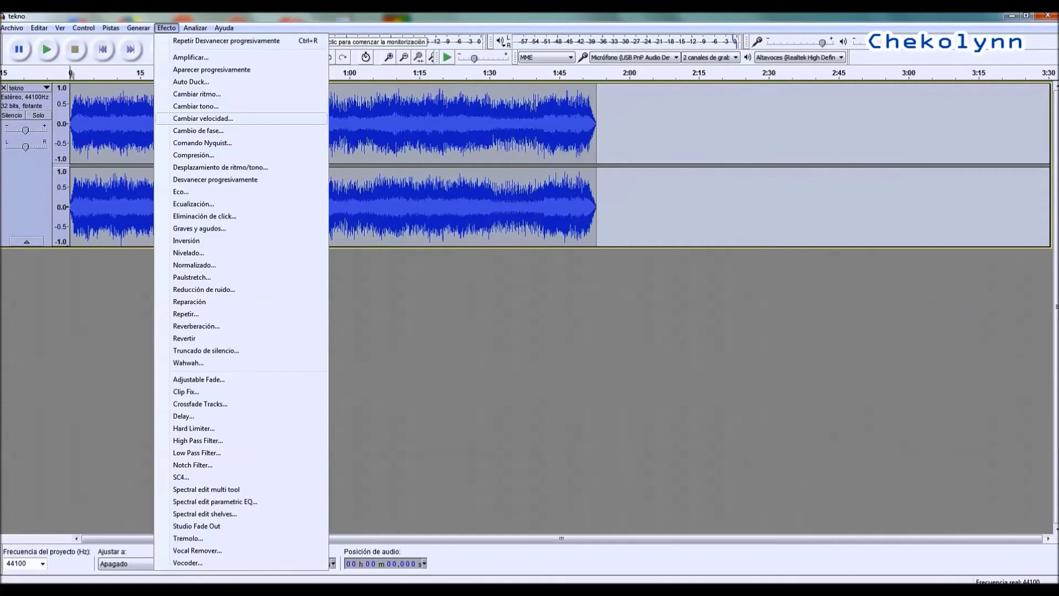
left_click(203, 118)
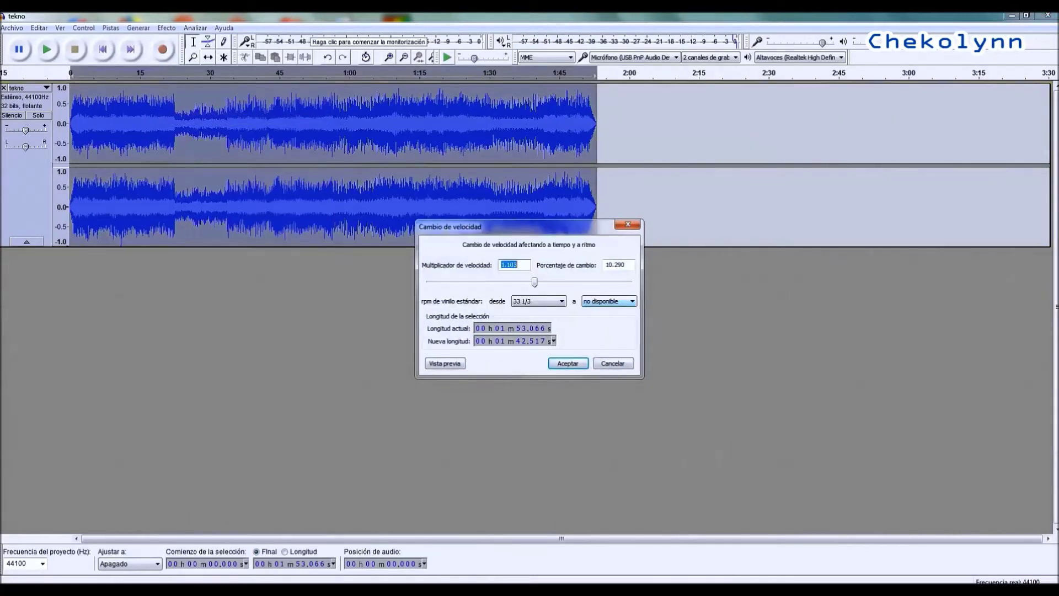
left_click_drag(535, 282, 529, 282)
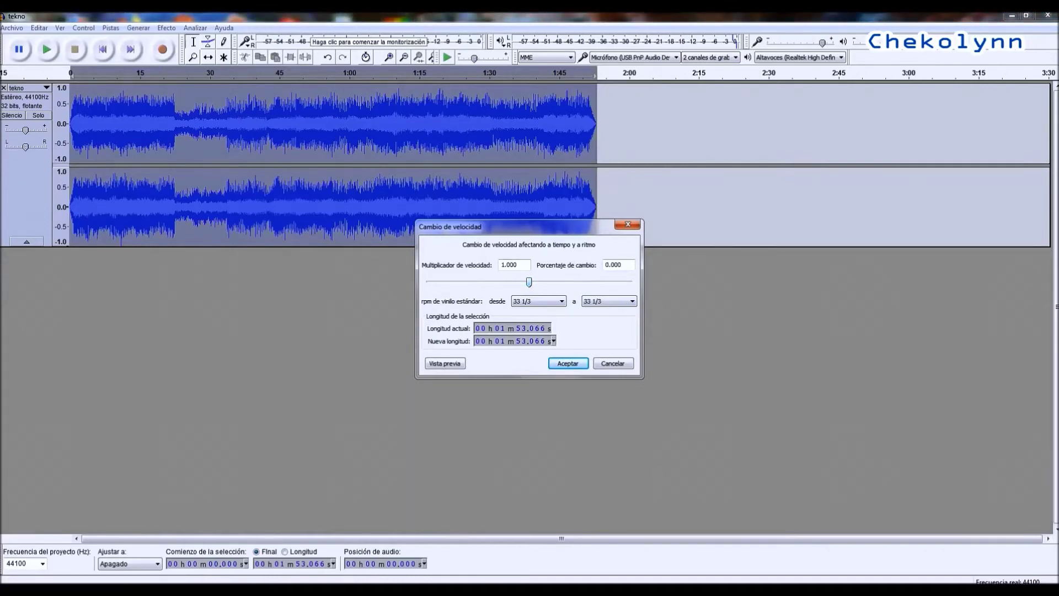
left_click_drag(529, 282, 527, 282)
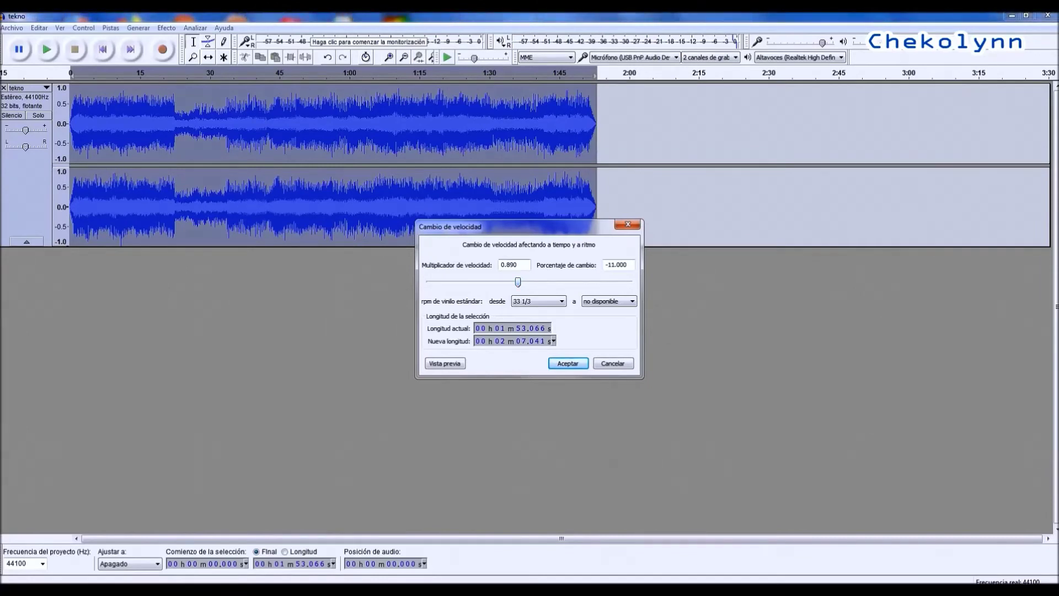
key("Return")
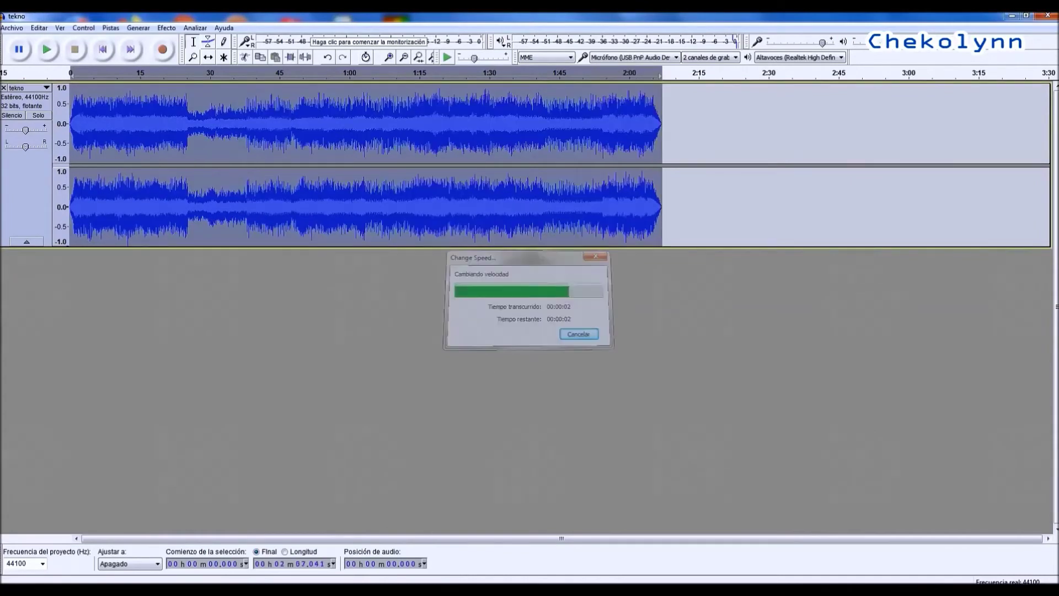
key("Home")
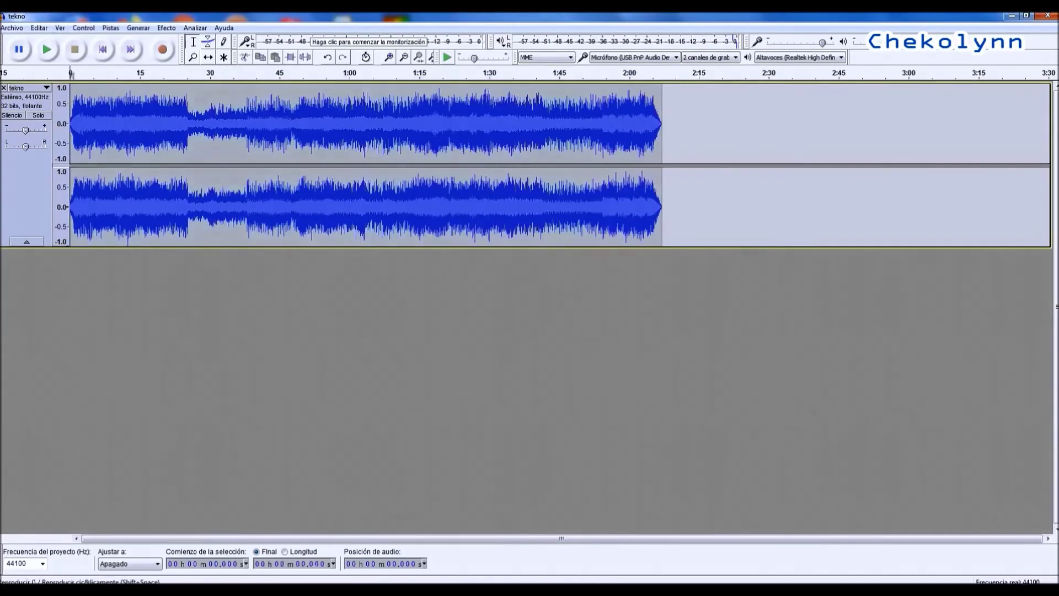
left_click(47, 49)
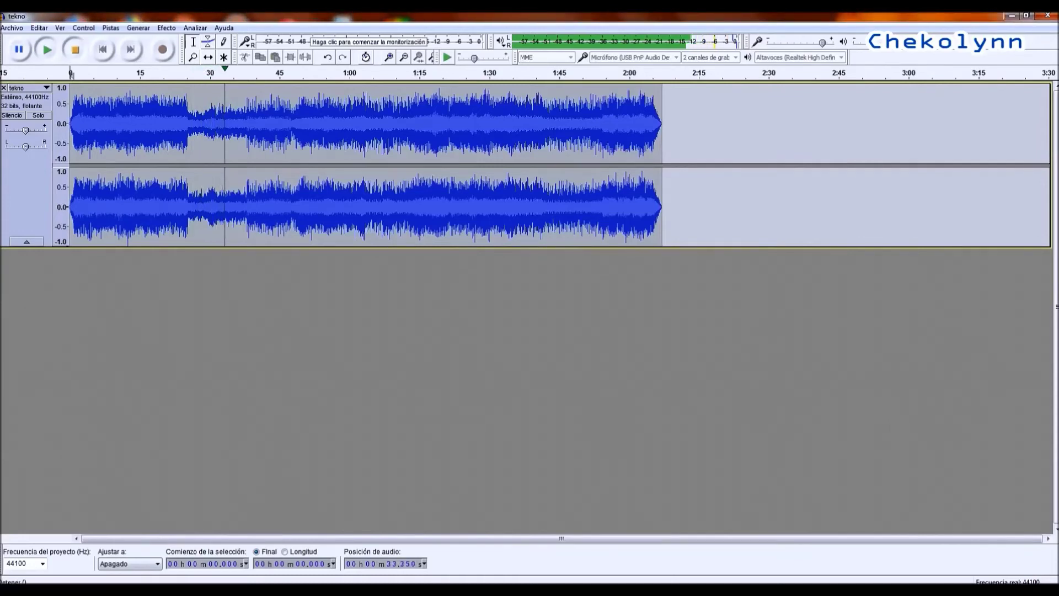
left_click(75, 49)
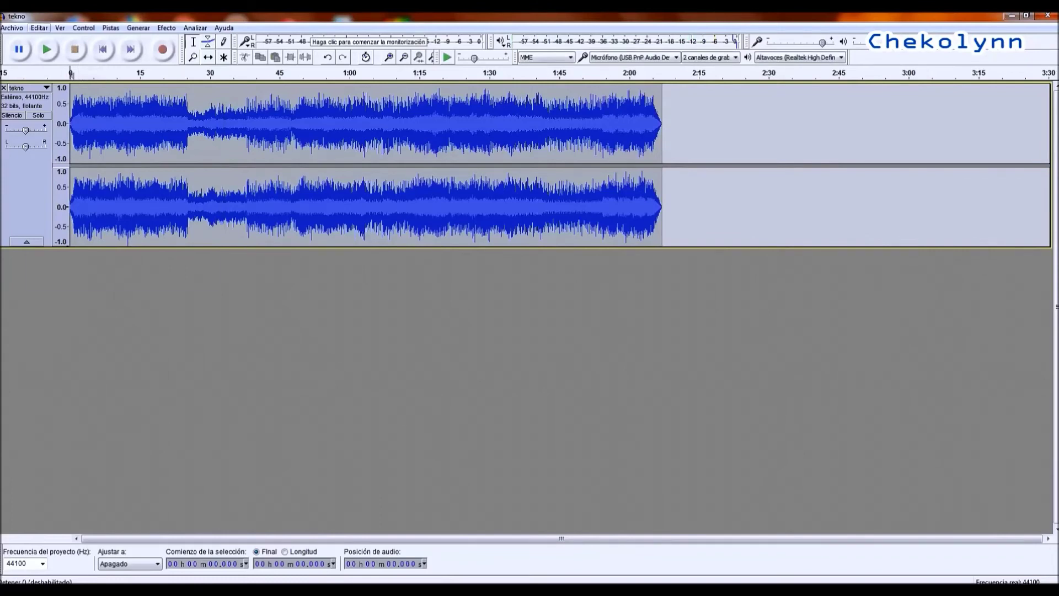
Step: Undo the slowdown, play the track from the start and from 24.782 s, and return to the start
left_click(39, 28)
left_click(88, 40)
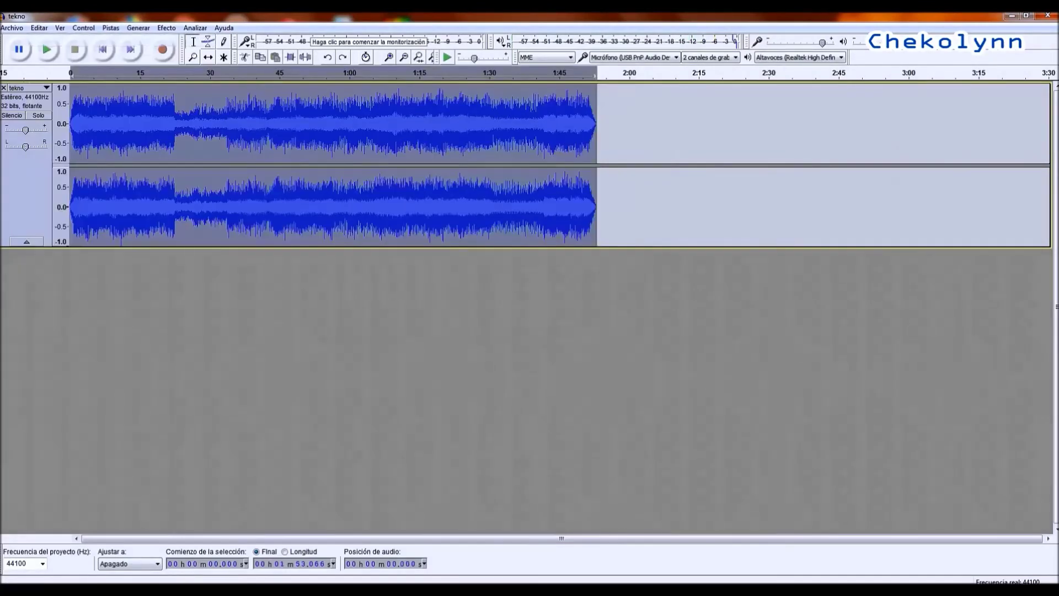
left_click(47, 49)
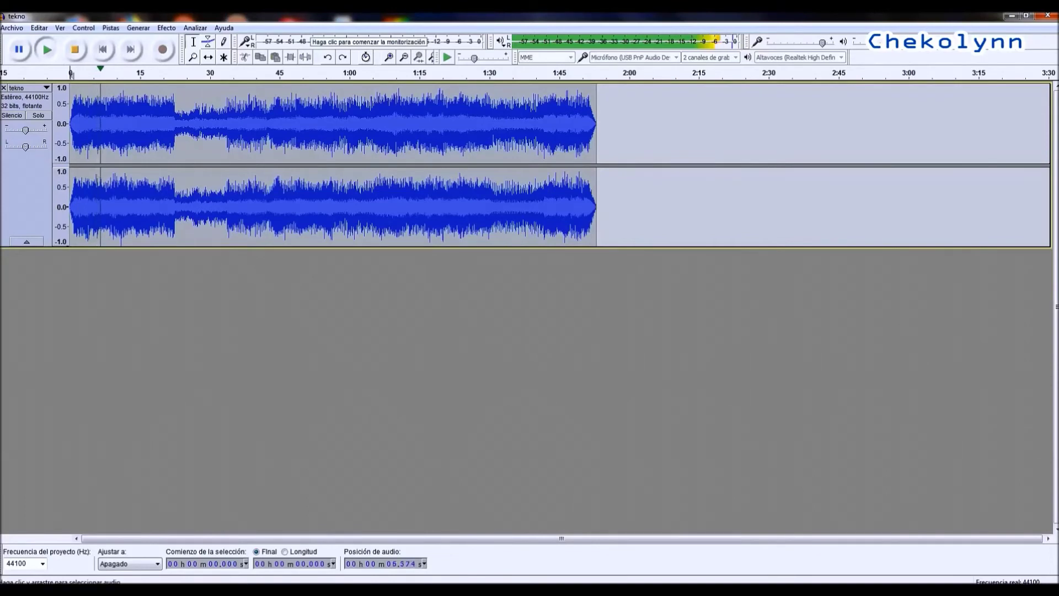
left_click(186, 111)
key("space")
key("space")
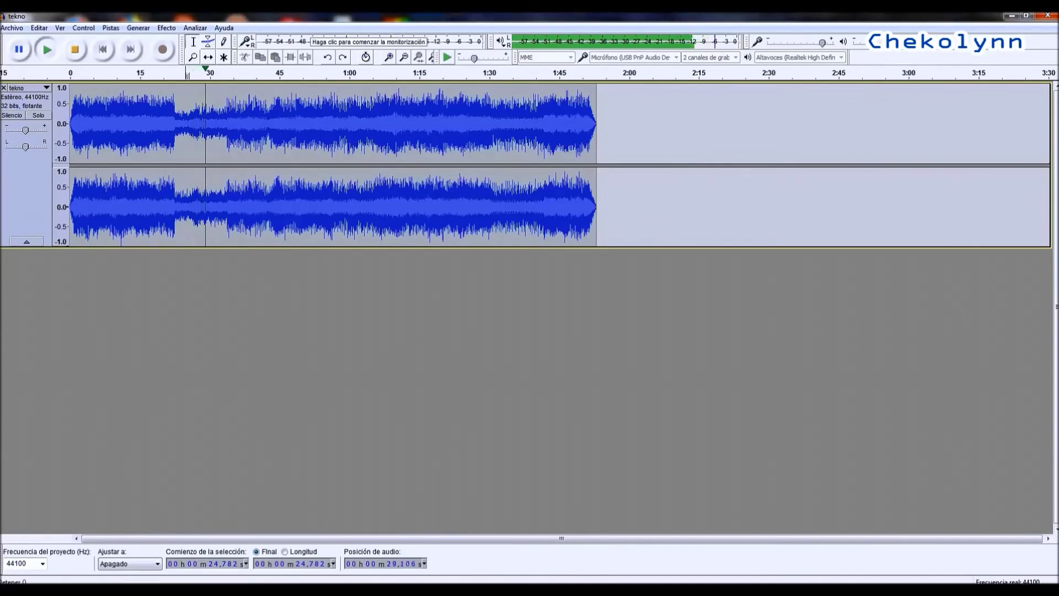
left_click(75, 49)
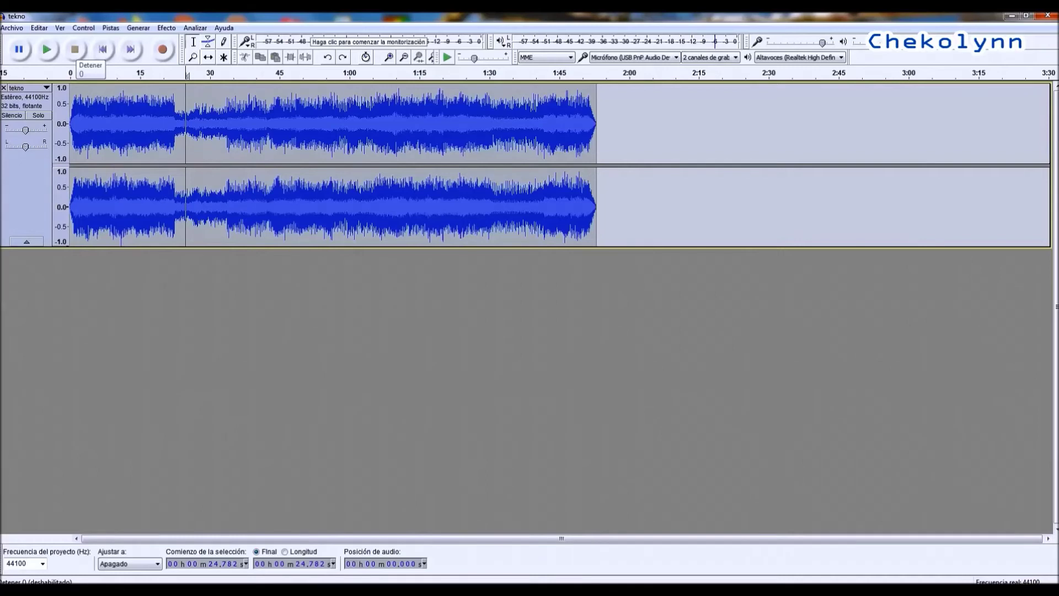
left_click(103, 49)
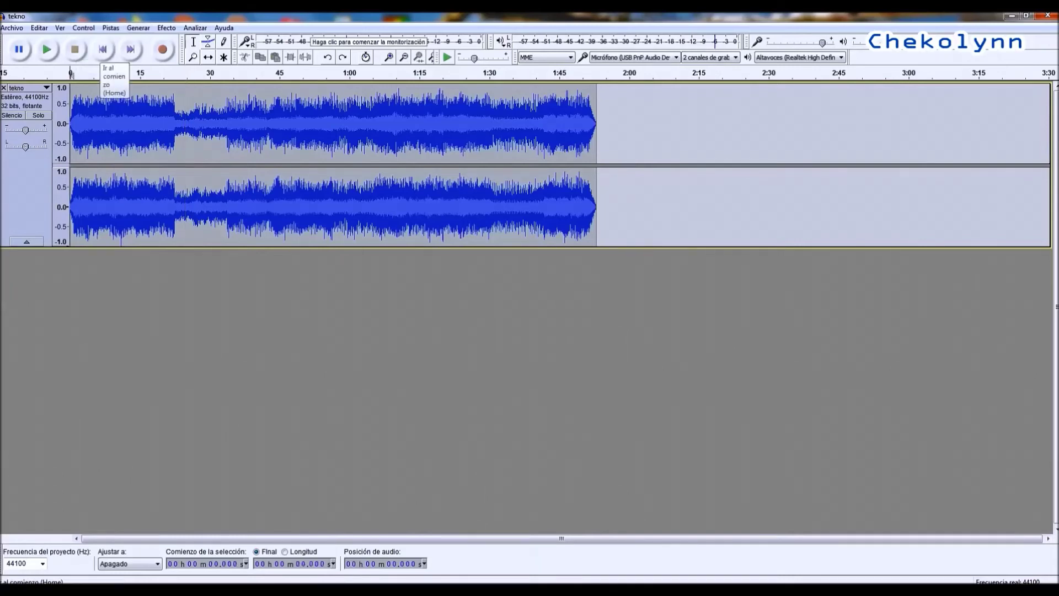
Step: Speed up the whole track with Change Speed at a 1.339 multiplier (33.896 %) and listen to its opening
left_click(166, 28)
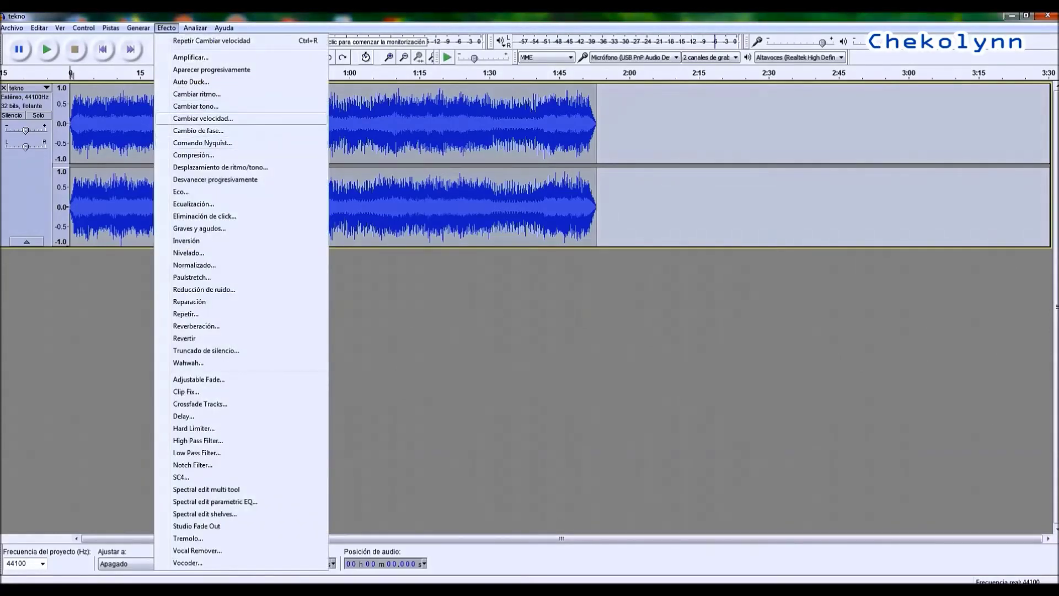
key("Return")
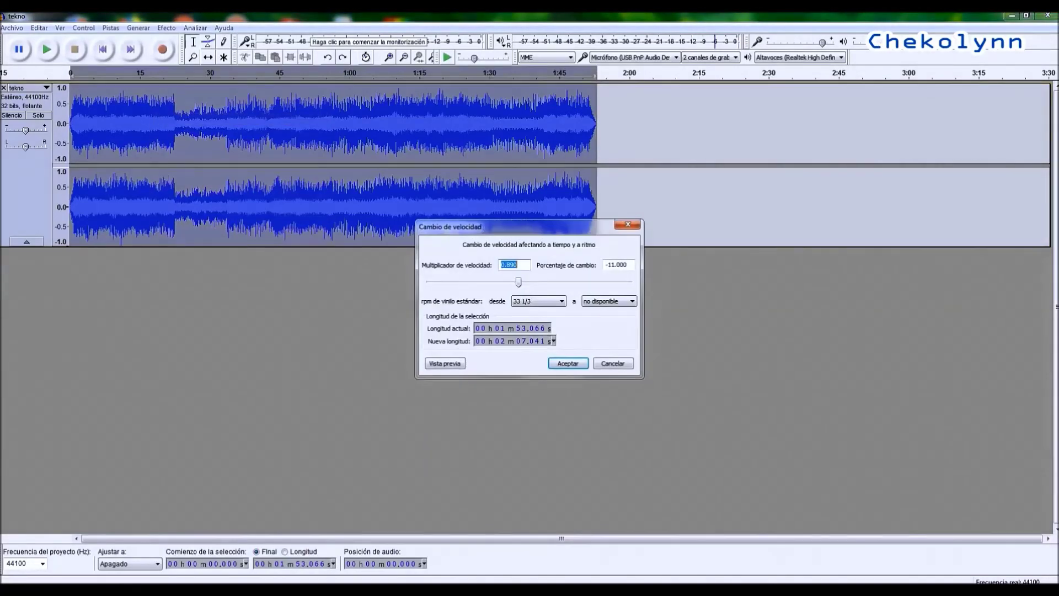
left_click_drag(519, 282, 545, 282)
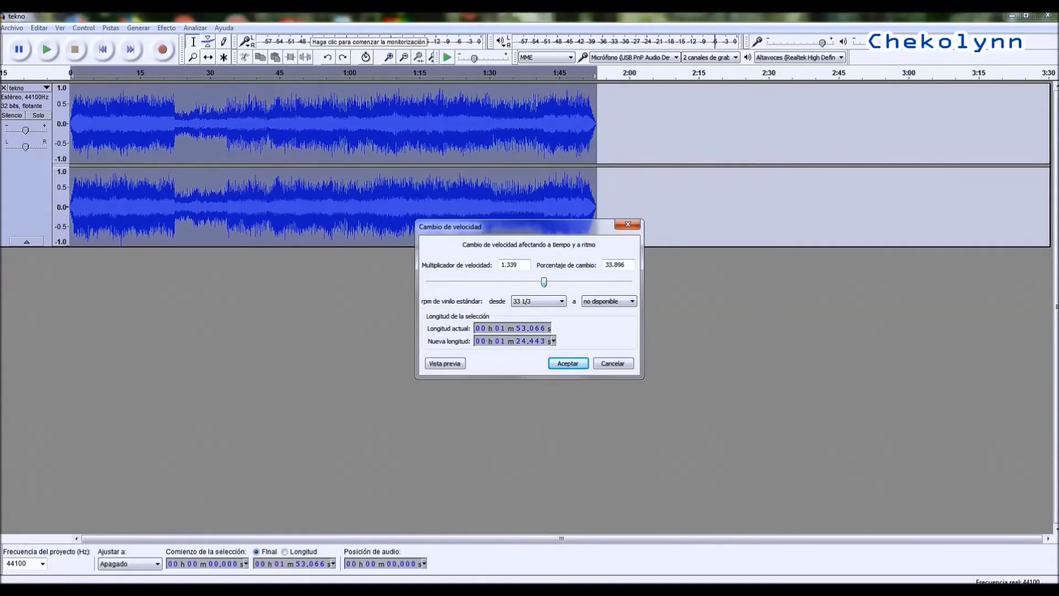
key("Return")
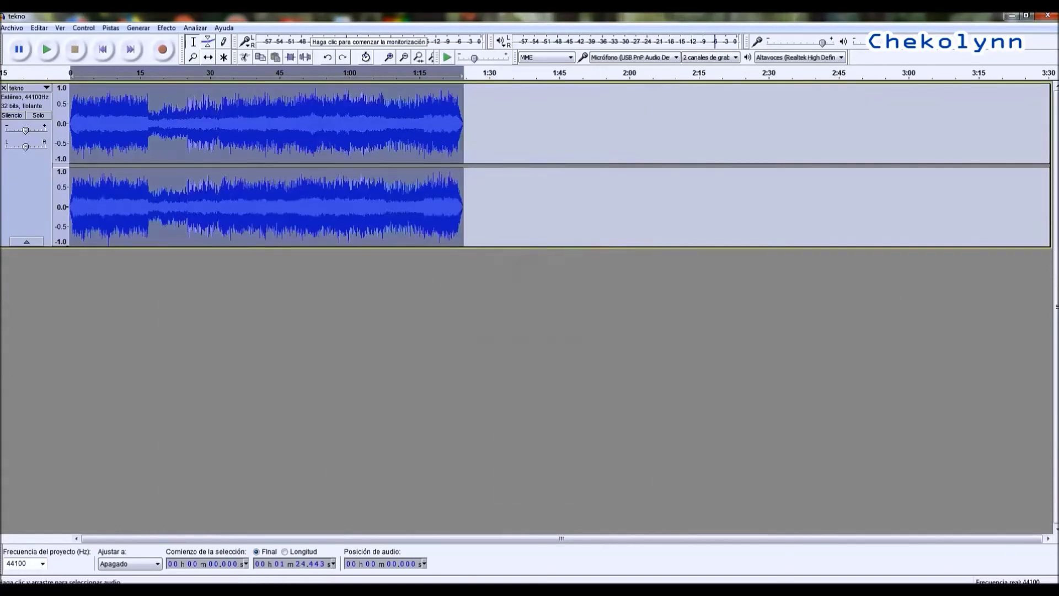
key("ctrl+shift+a")
left_click(47, 50)
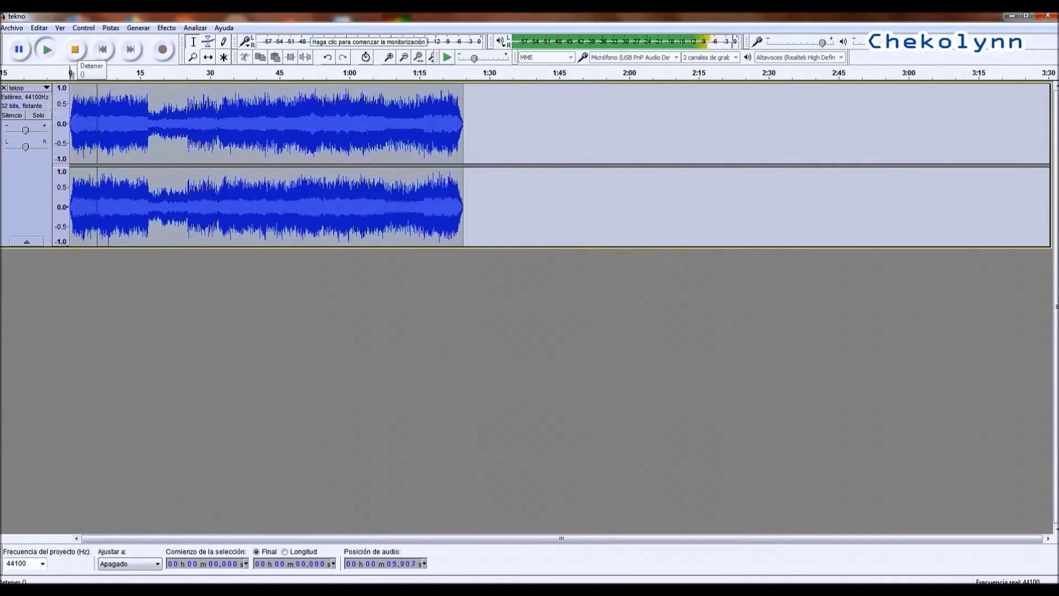
left_click(74, 50)
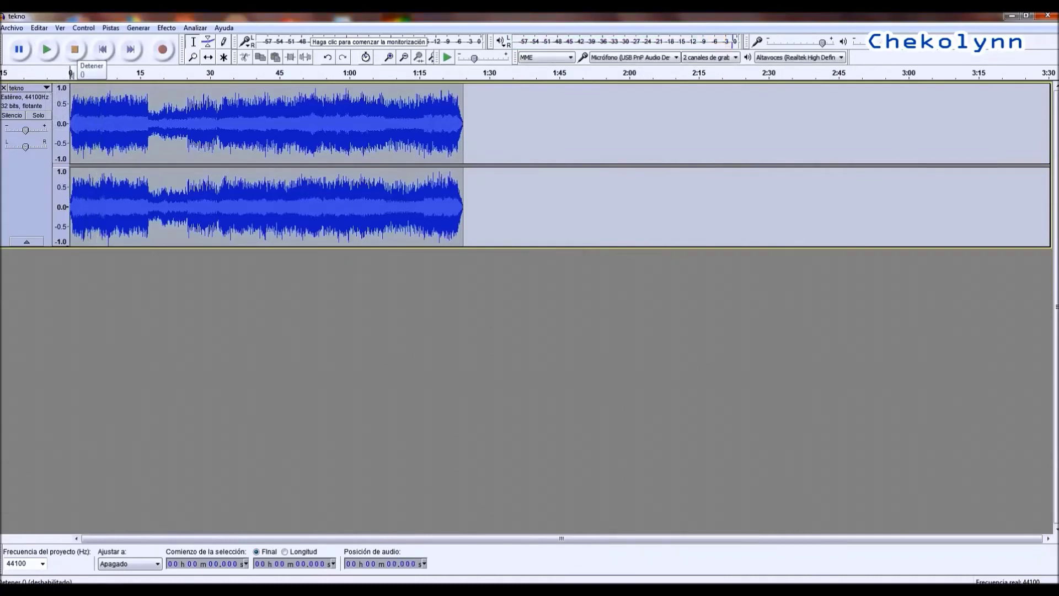
Step: Undo the speed-up, play the track from the start and stop playback
left_click(39, 27)
left_click(88, 41)
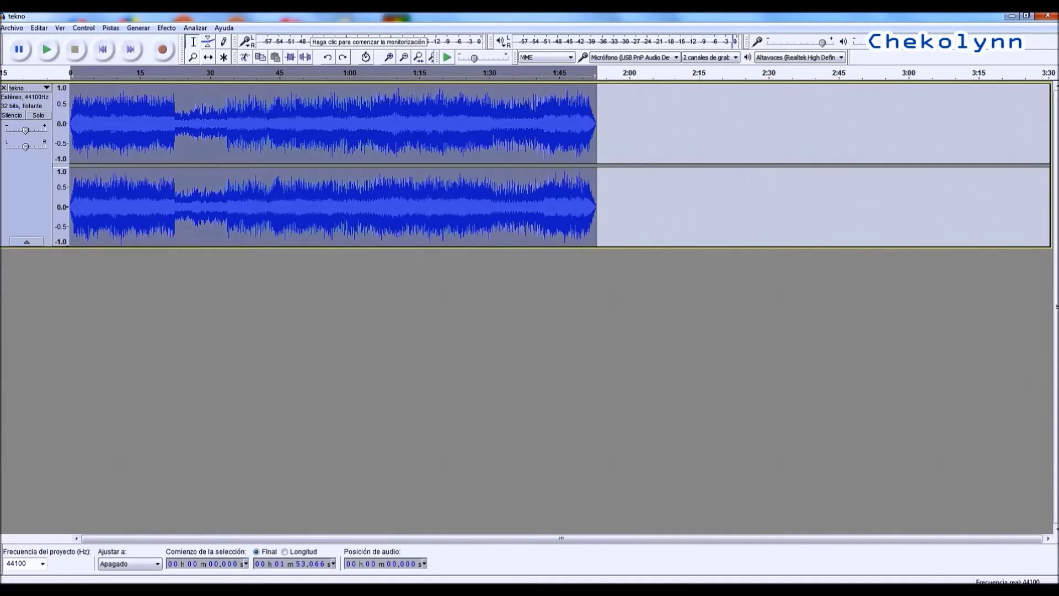
left_click(47, 50)
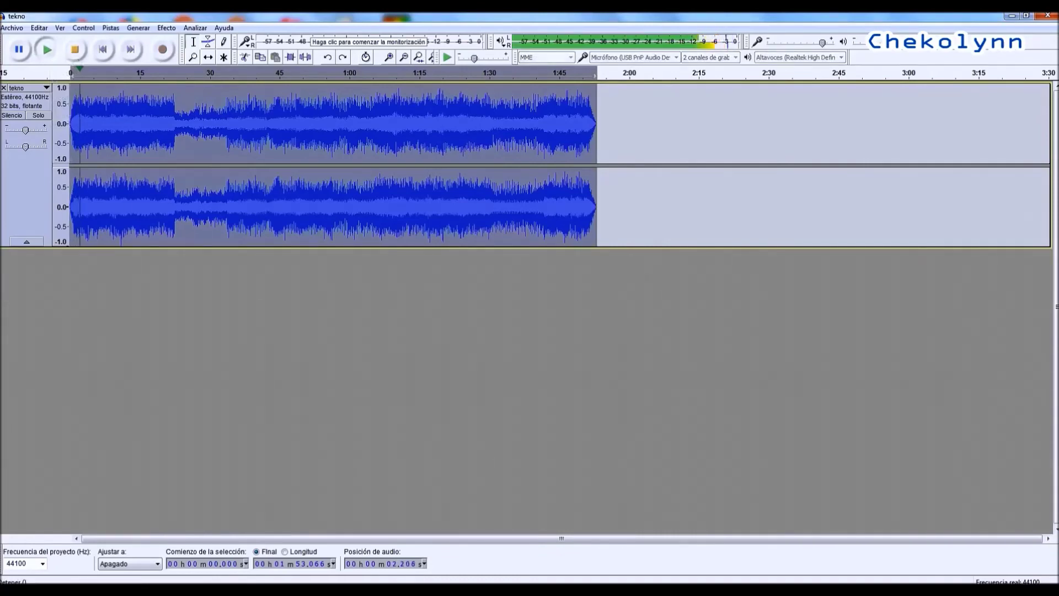
left_click(75, 50)
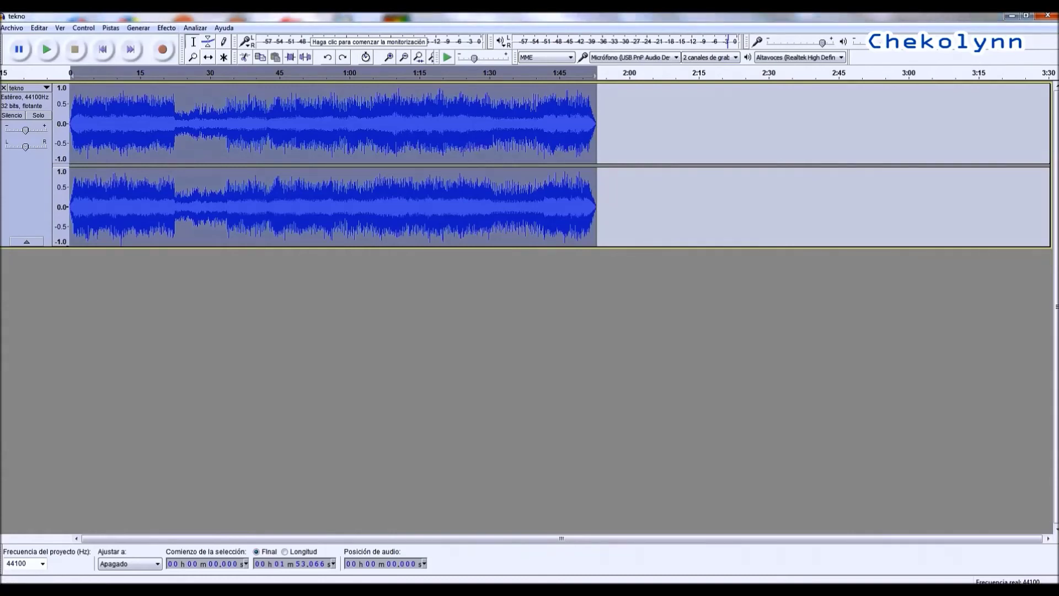
Step: Apply the Reverse effect to the whole track, play it from the start and stop playback
left_click(167, 28)
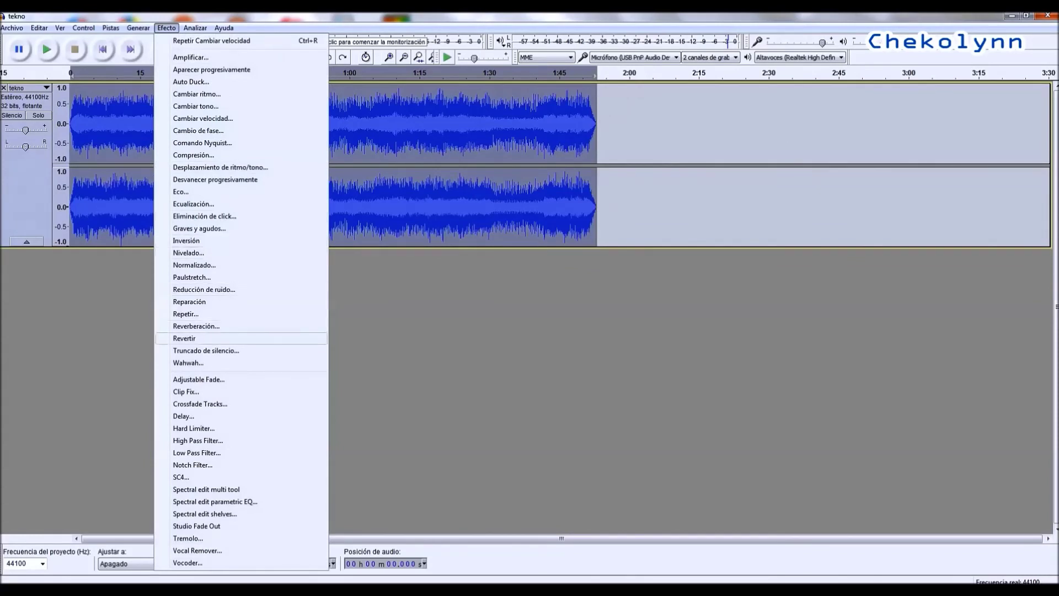
left_click(184, 339)
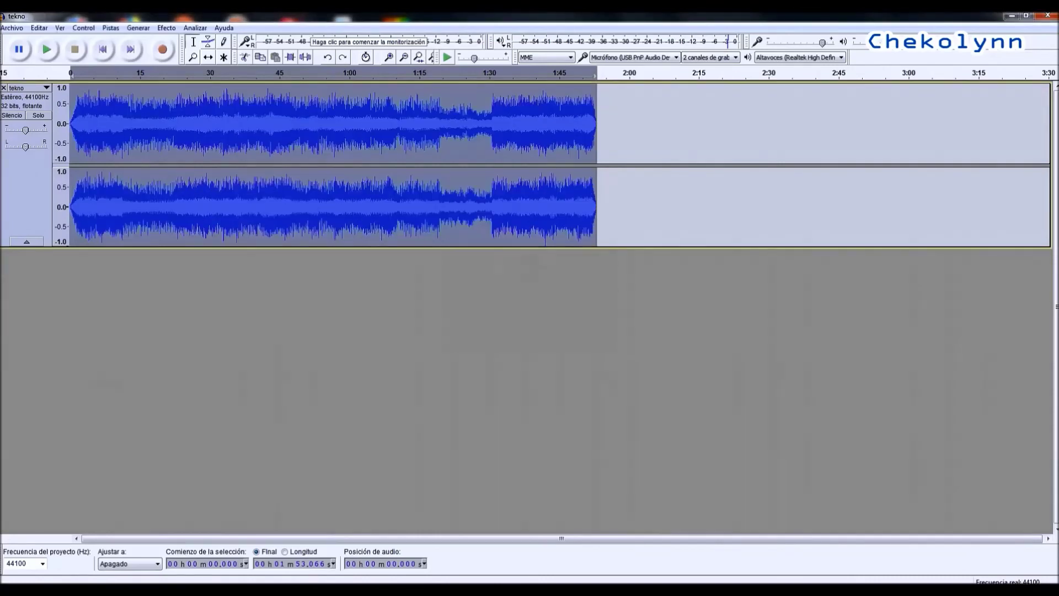
left_click(102, 49)
left_click(47, 49)
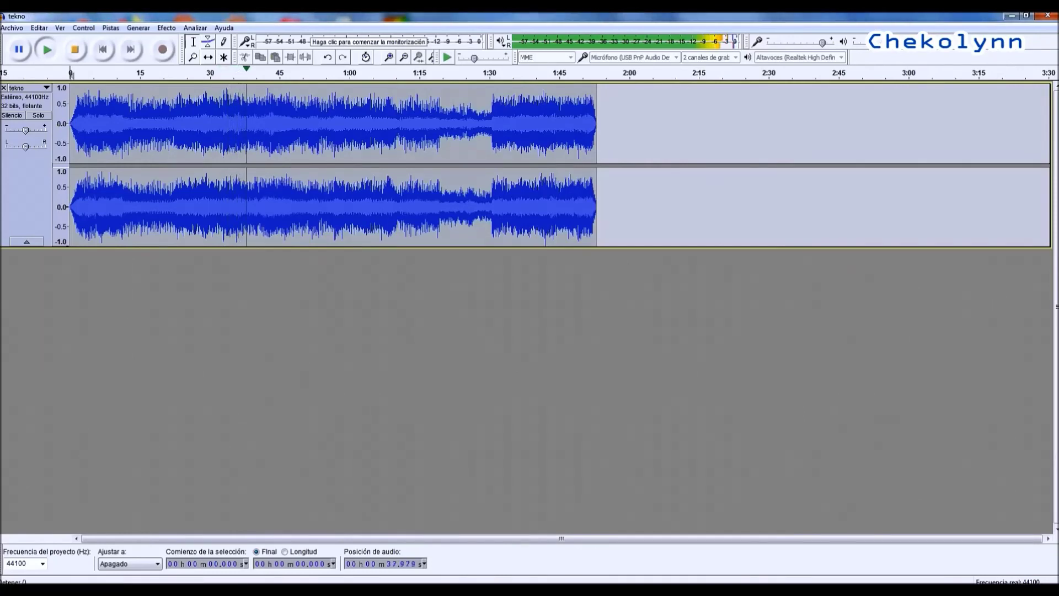
left_click(74, 49)
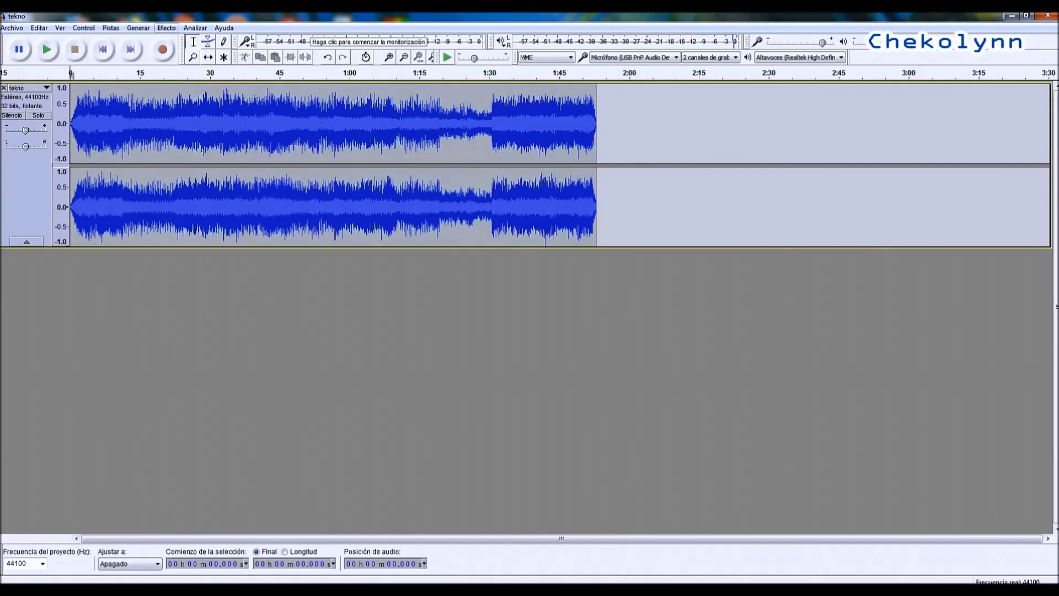
Step: Undo the Reverse effect, return to the track's start, play the opening and stop playback
left_click(167, 27)
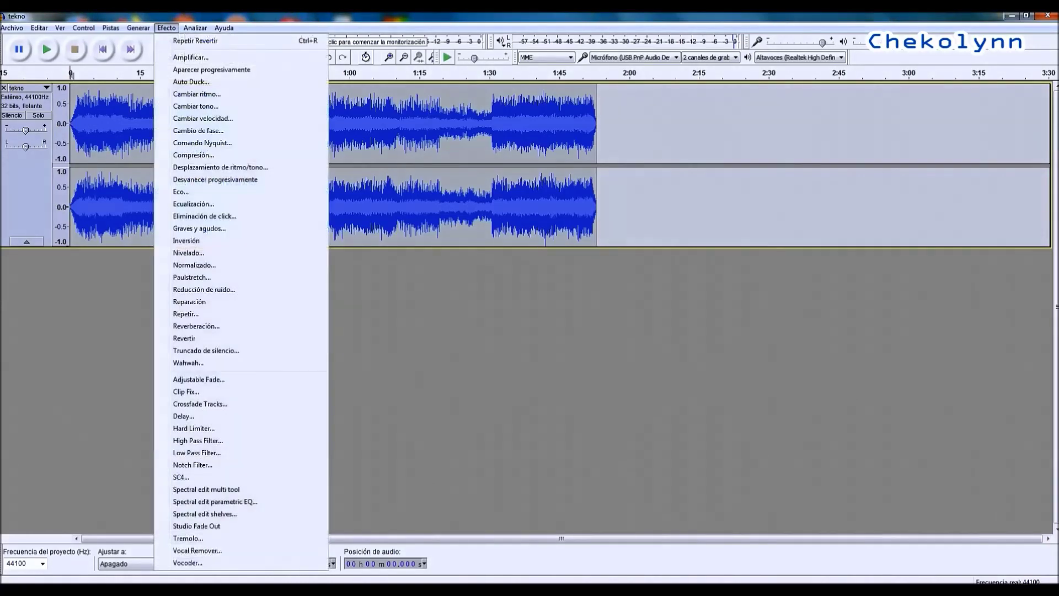
key("Escape")
left_click(39, 27)
left_click(44, 41)
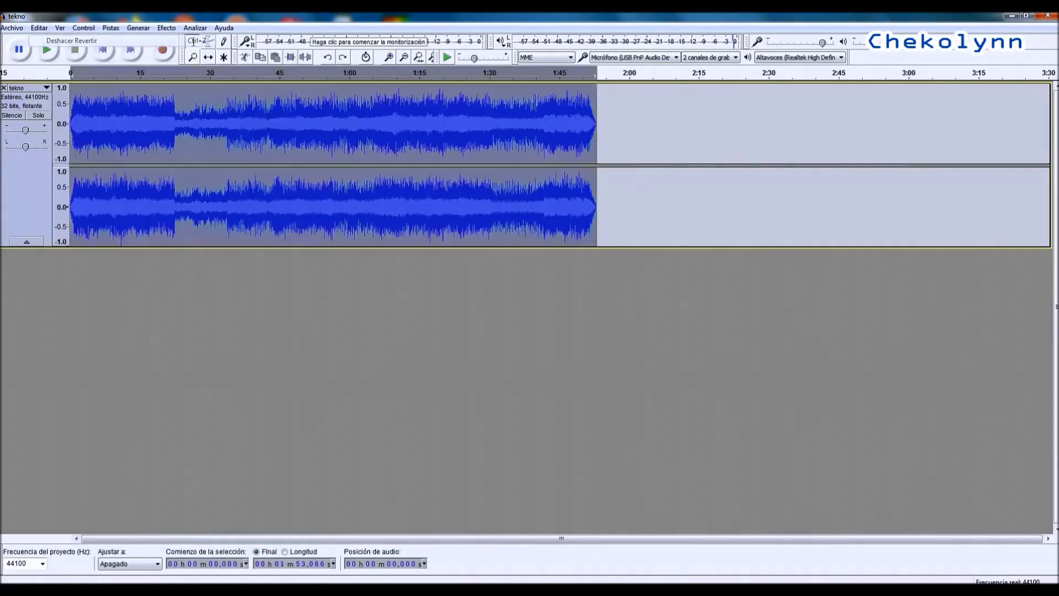
key("Home")
key("space")
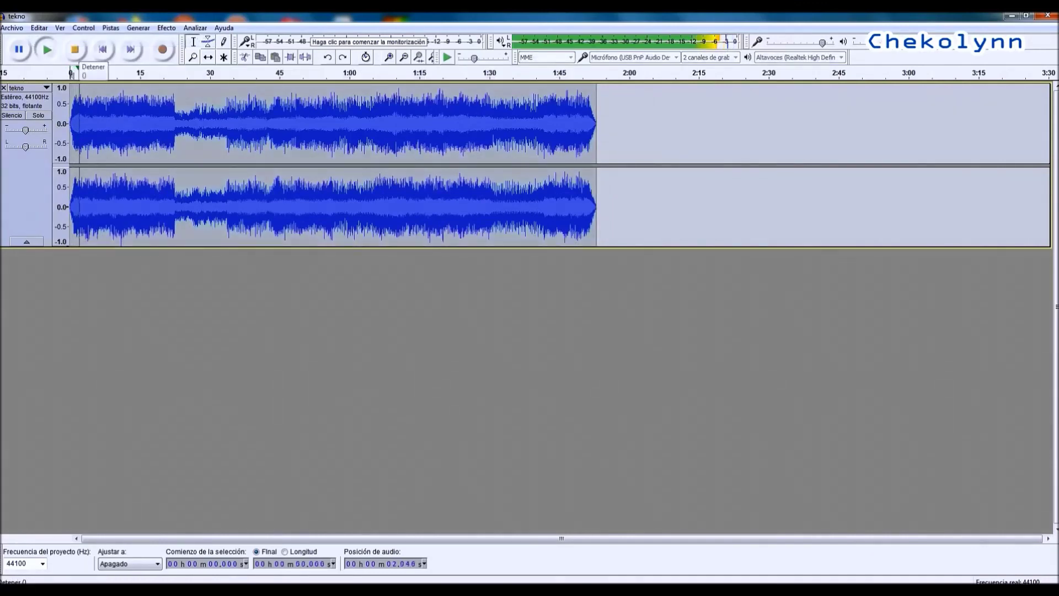
left_click(75, 50)
left_click(167, 27)
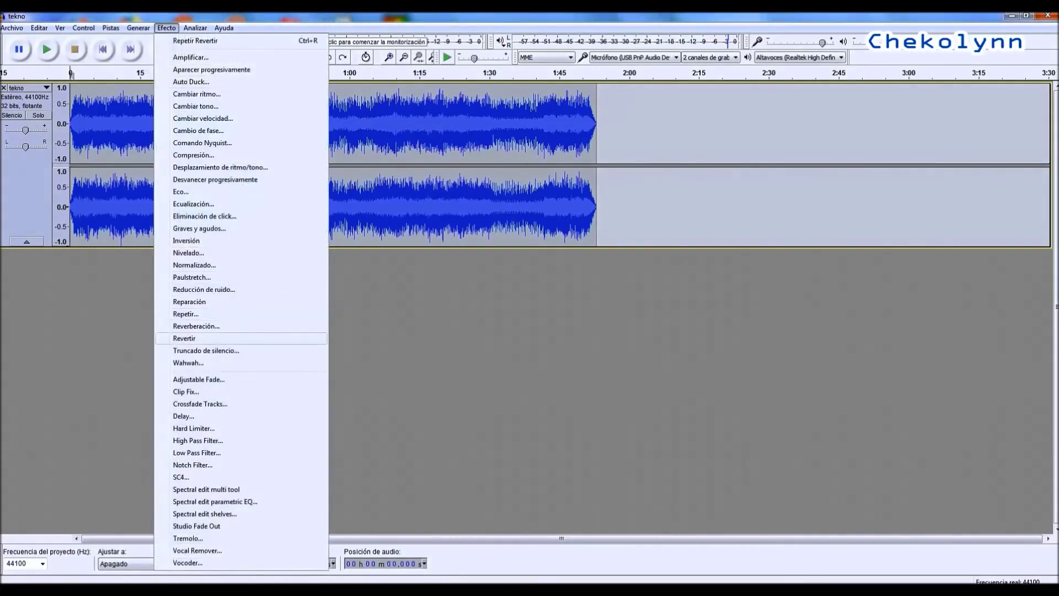
left_click(185, 338)
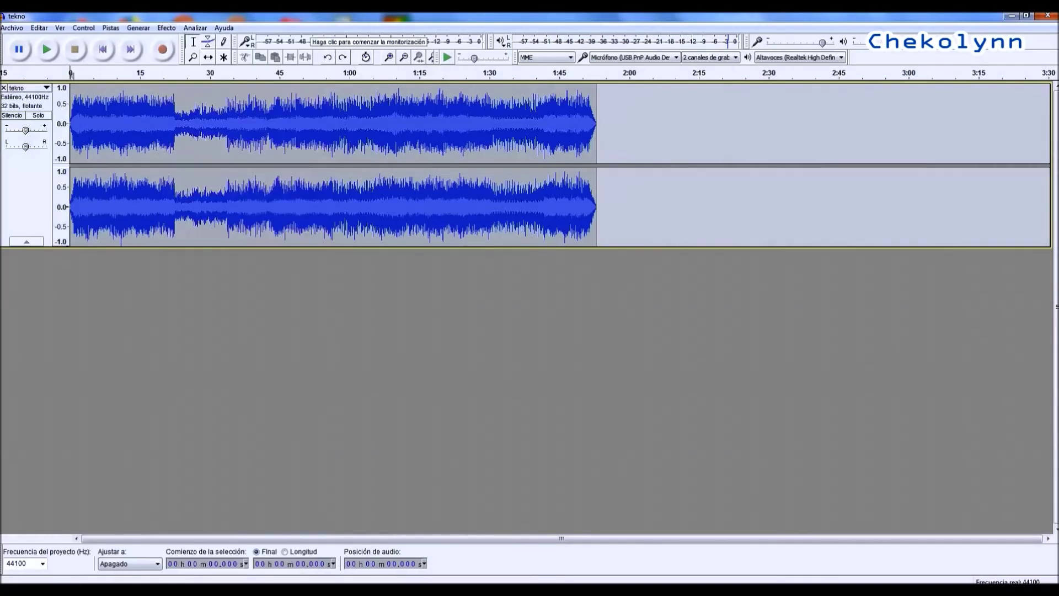